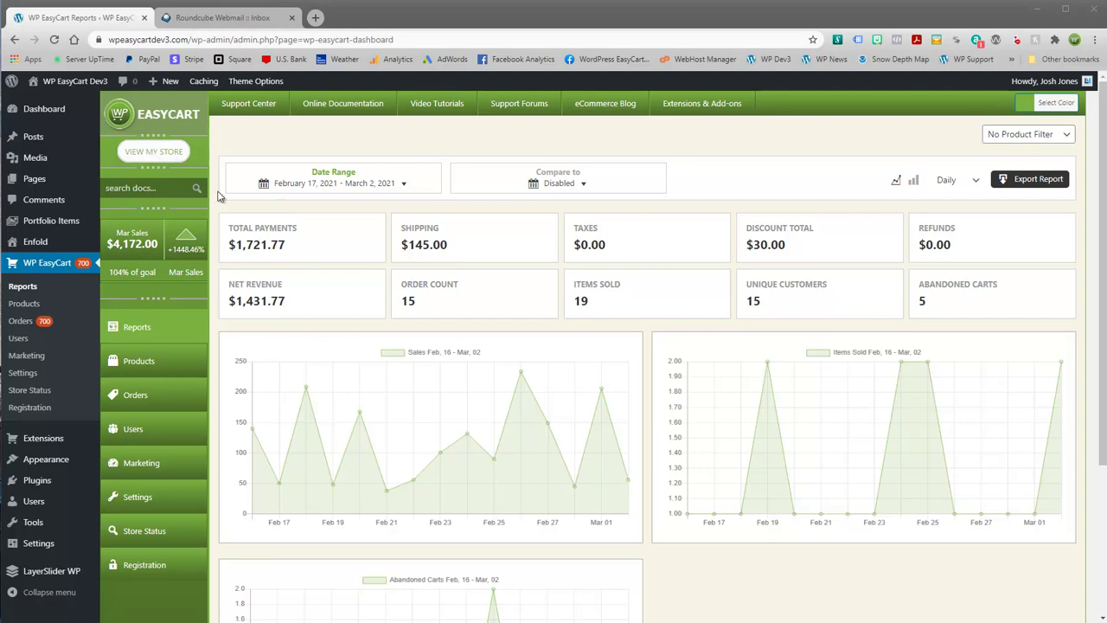
- Open EasyCart's Email Setup settings page, showing order receipt settings with current order ID 5715
click(217, 19)
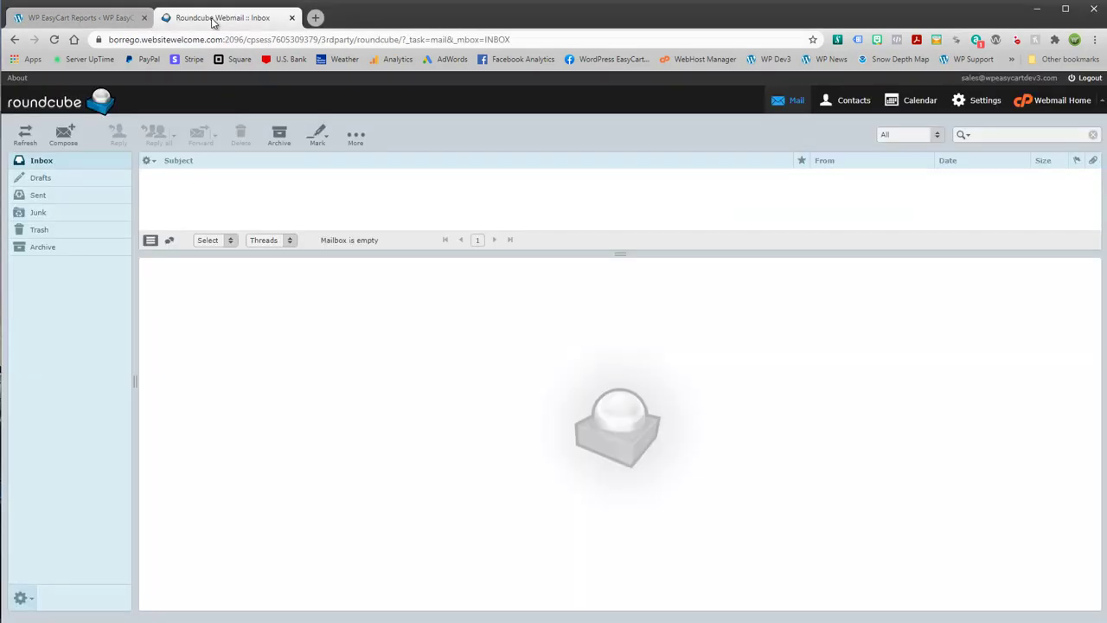
click(100, 18)
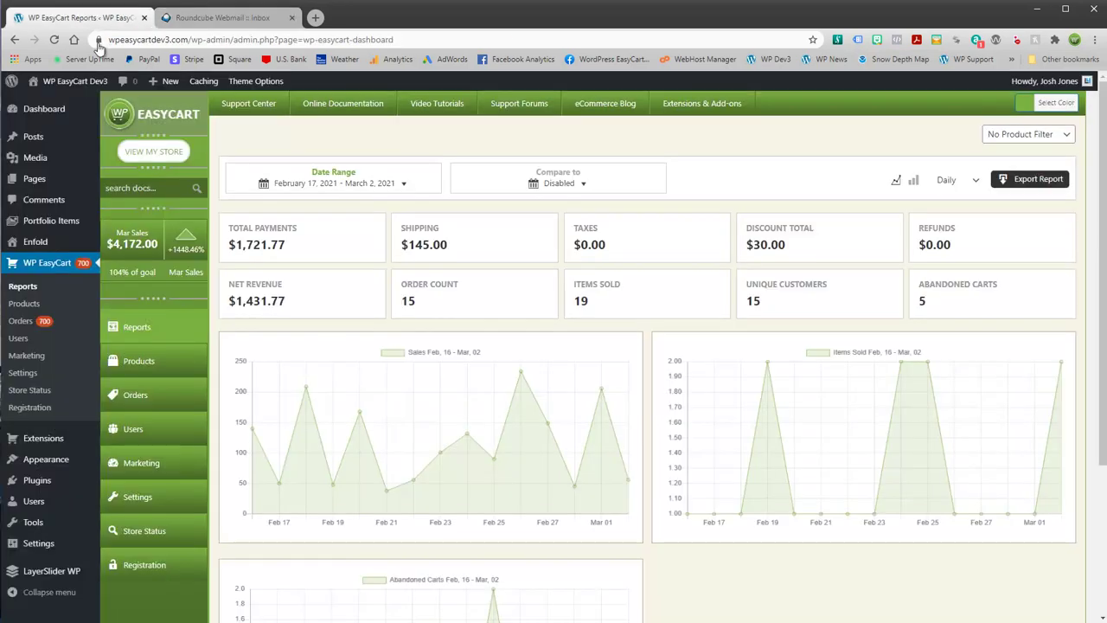
click(136, 502)
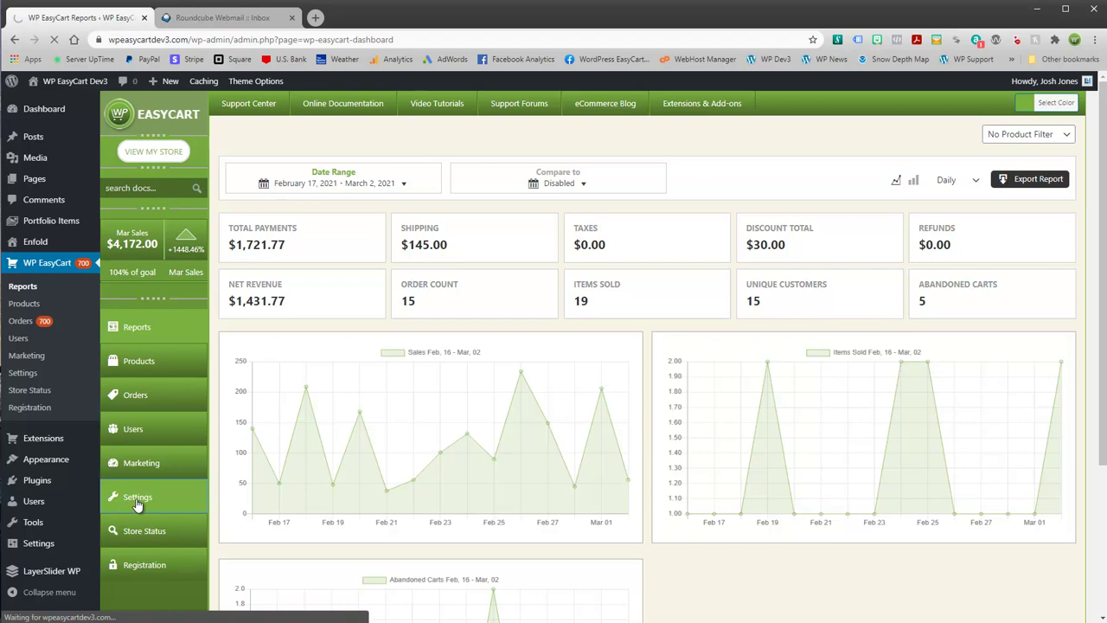
scroll(134, 433, down, 3)
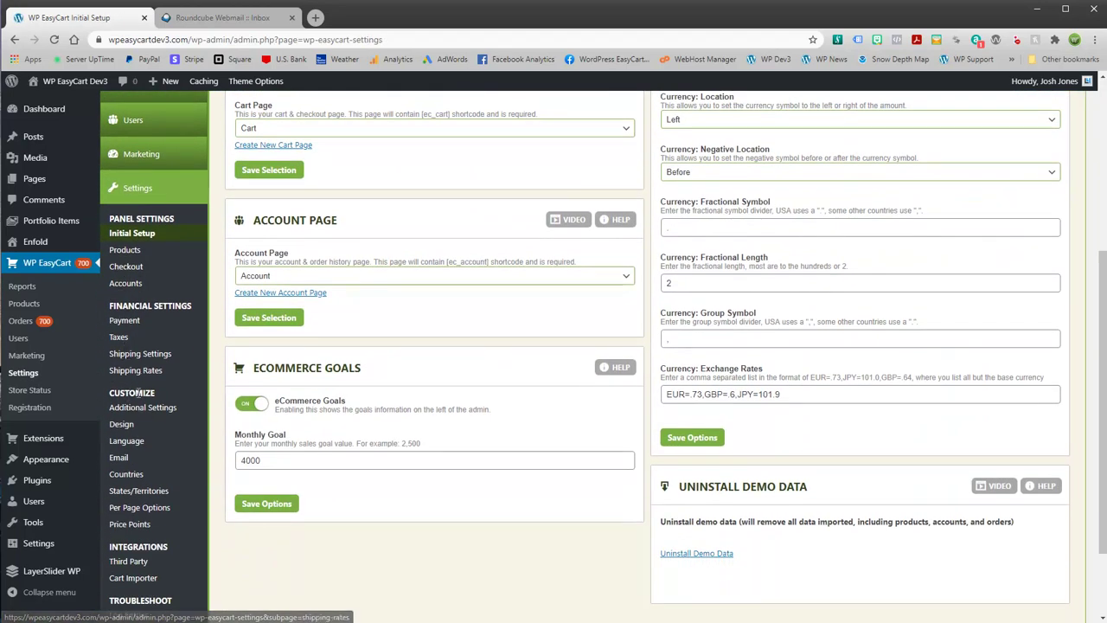
click(118, 459)
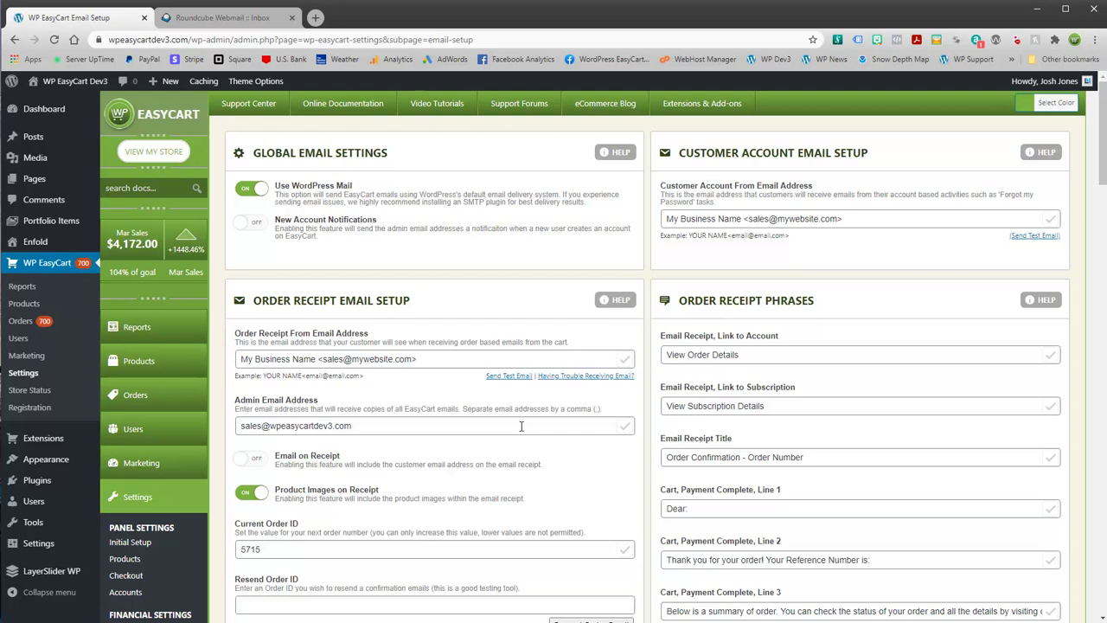
scroll(528, 415, down, 5)
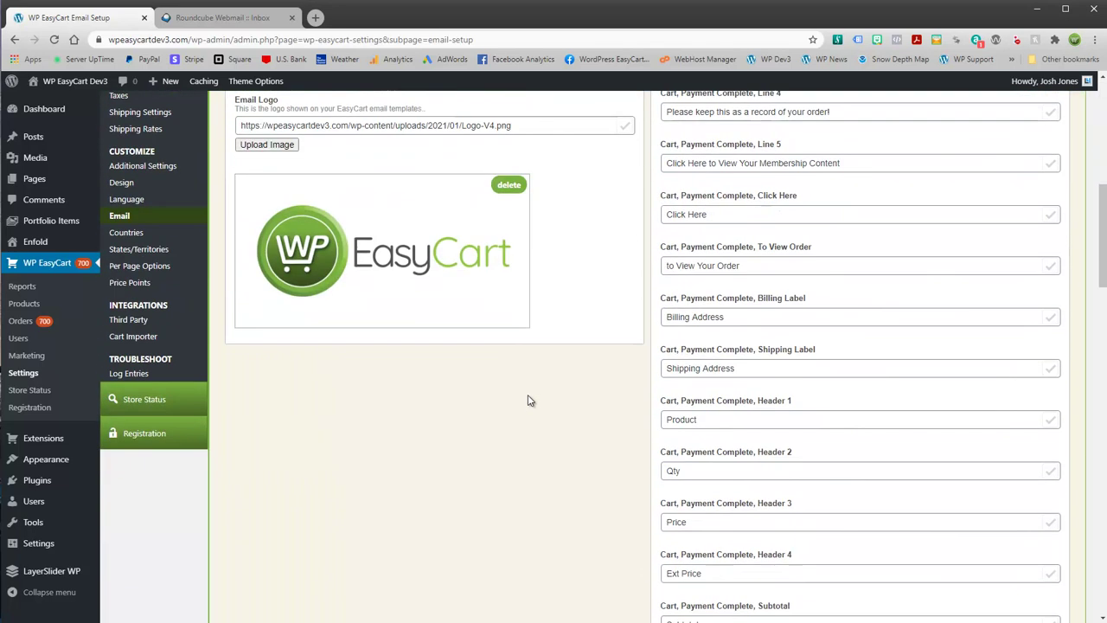
scroll(528, 381, up, 4)
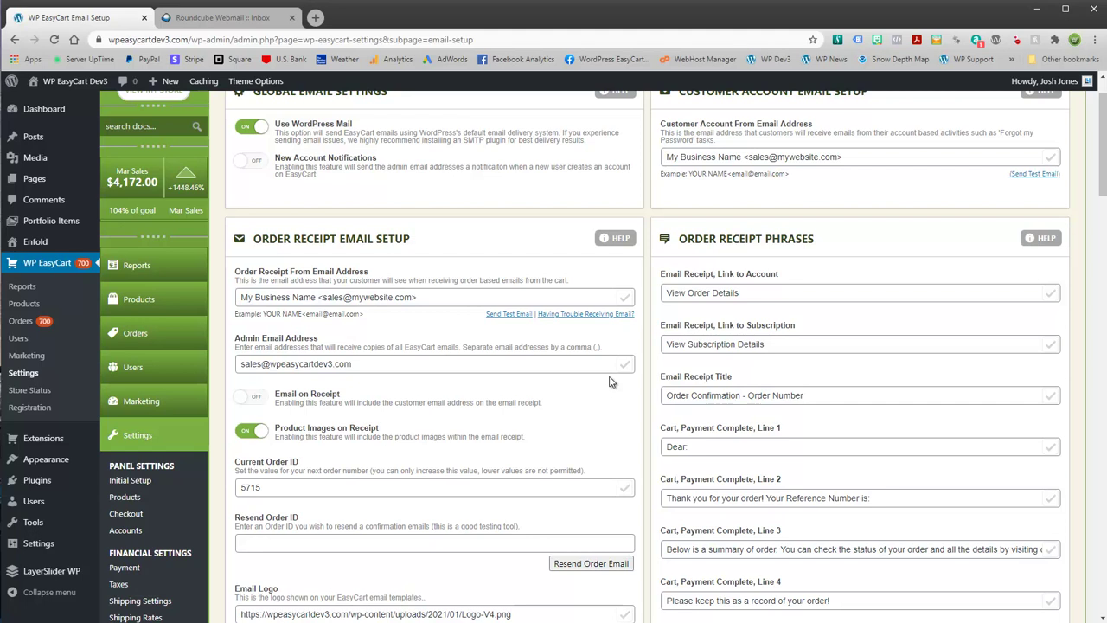
scroll(566, 359, up, 1)
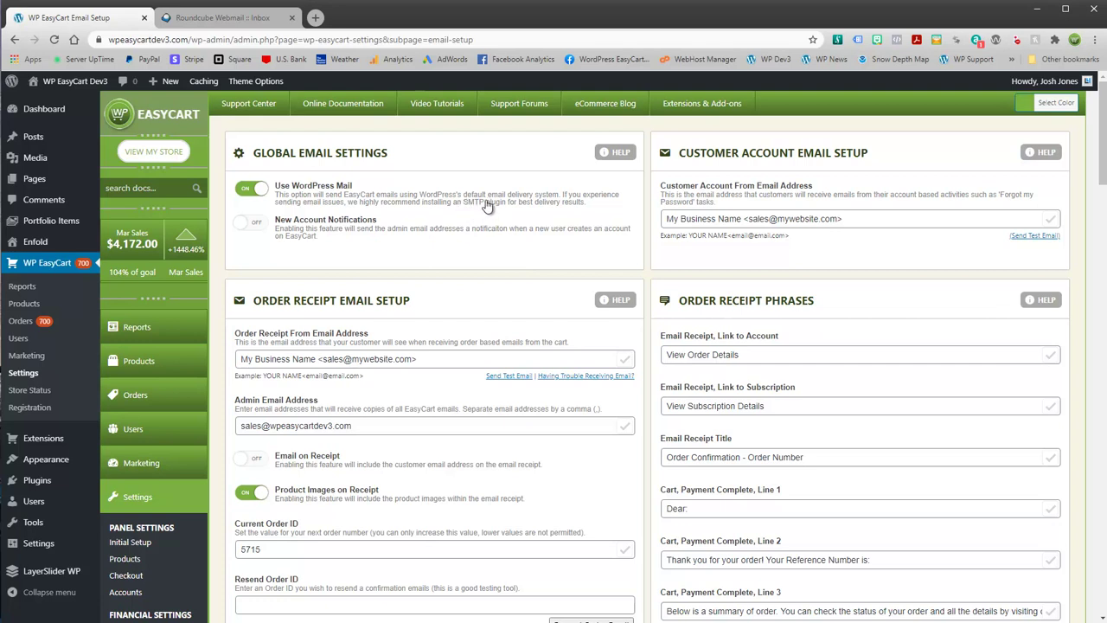
mouse_move(46, 486)
click(525, 201)
click(258, 190)
- Replace 'mywebsite' in the order receipt sender address with the site's domain
drag(318, 359, 253, 361)
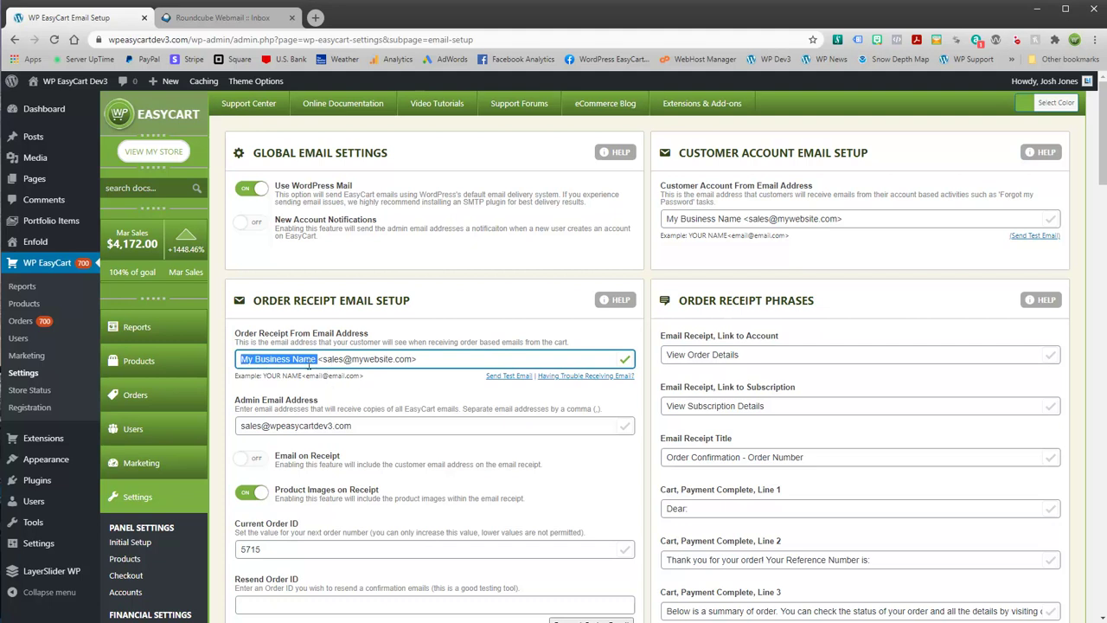
click(378, 357)
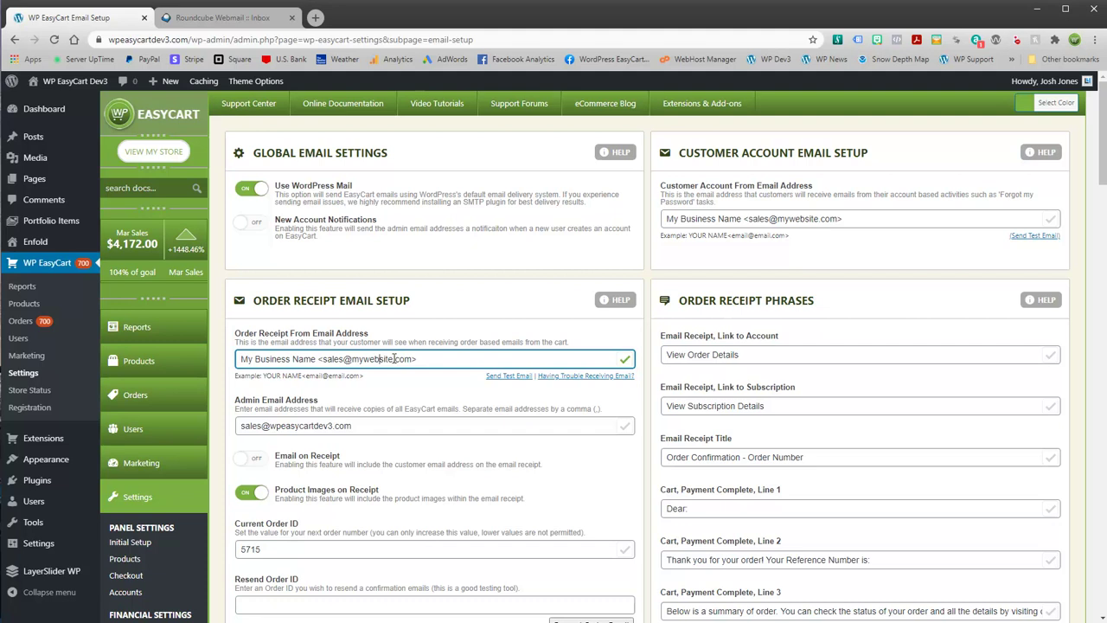
double_click(372, 359)
text(wpeasycartdev3)
click(493, 375)
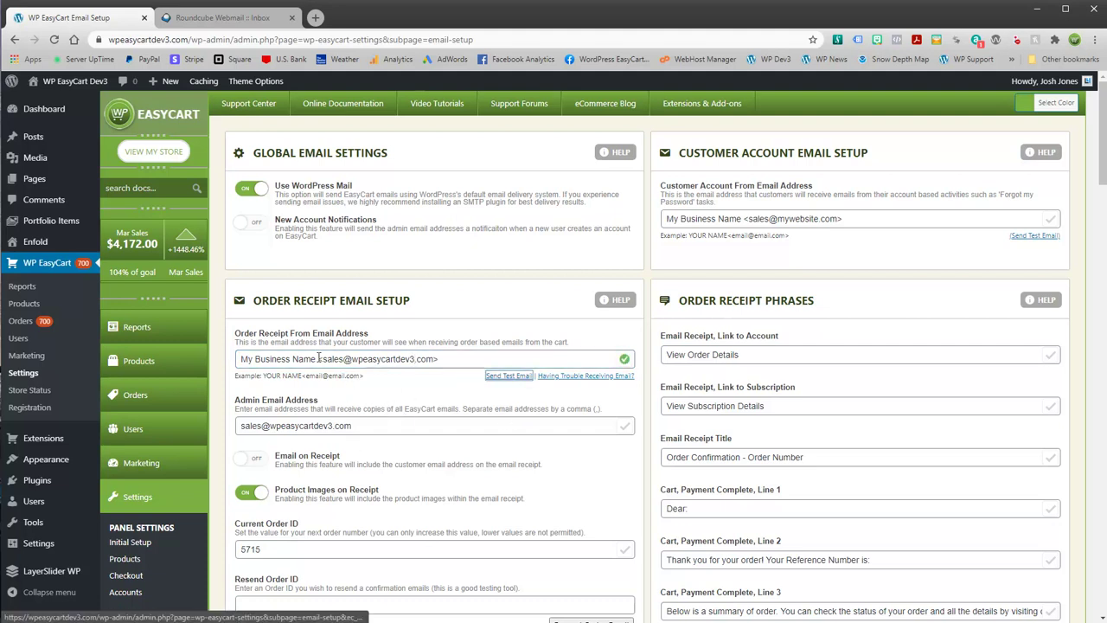
- Change the sender name 'My Business Name' to 'My Special Animal Store'
drag(317, 358, 240, 358)
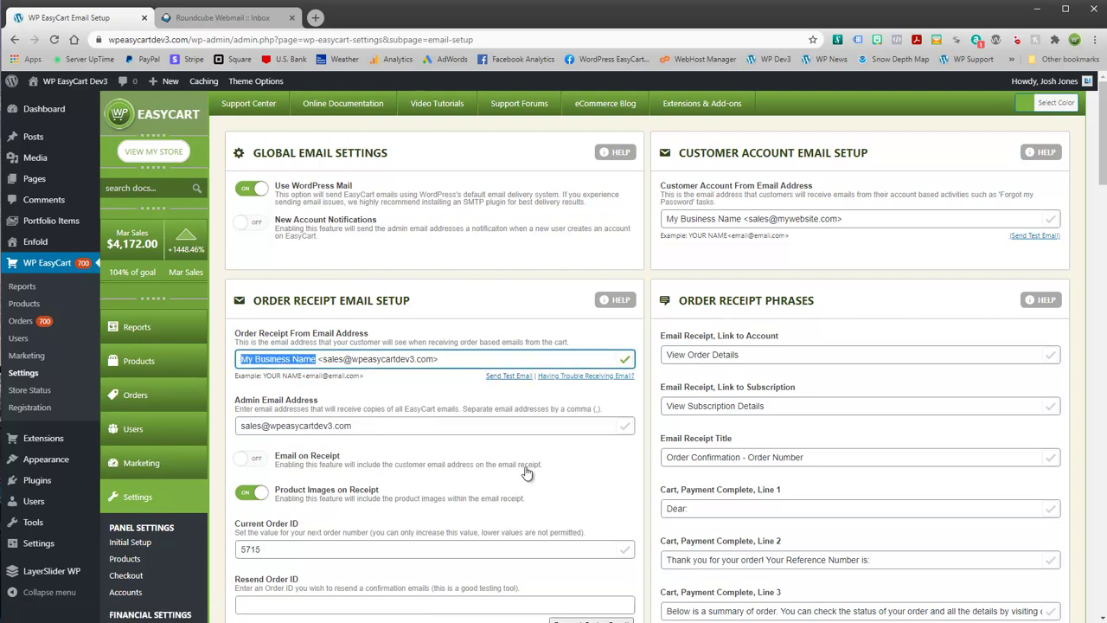
text(My Sp)
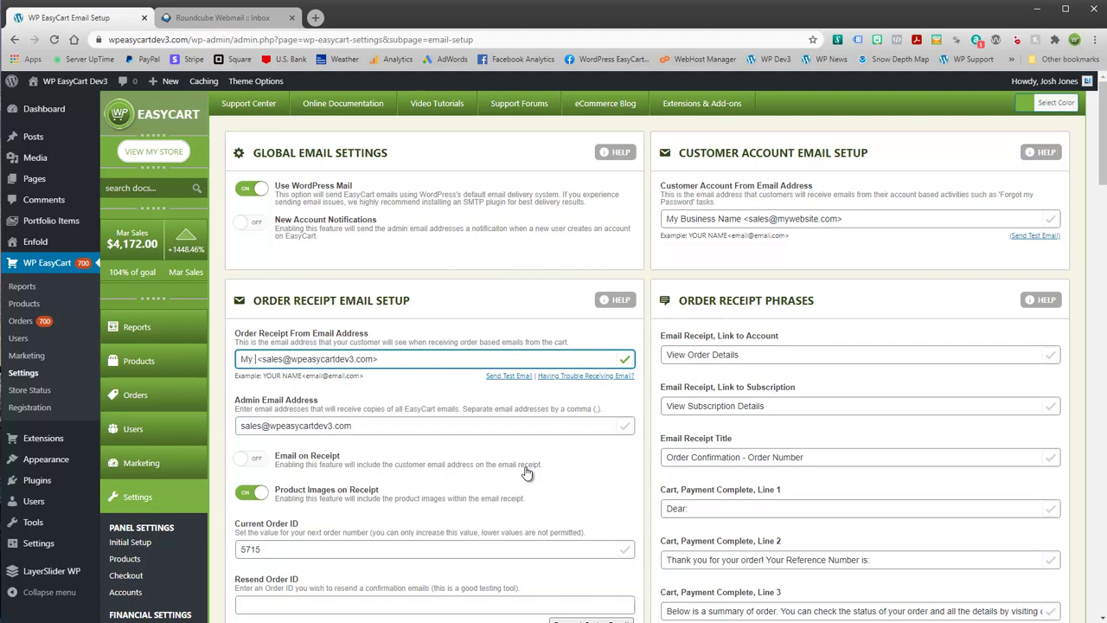
text(ecial  )
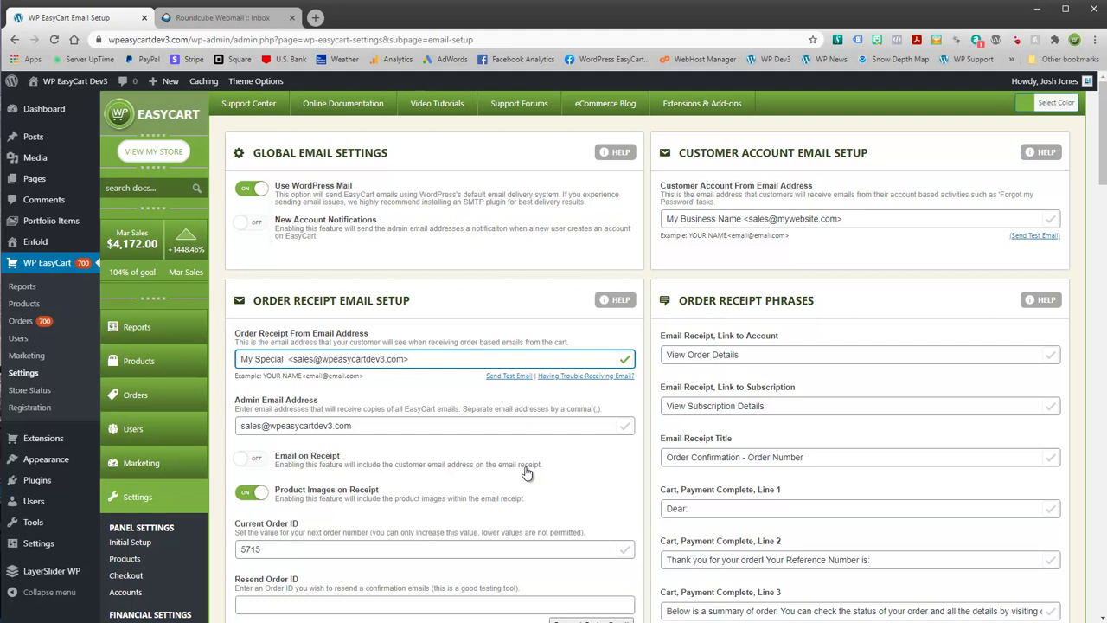
text(Animal Store)
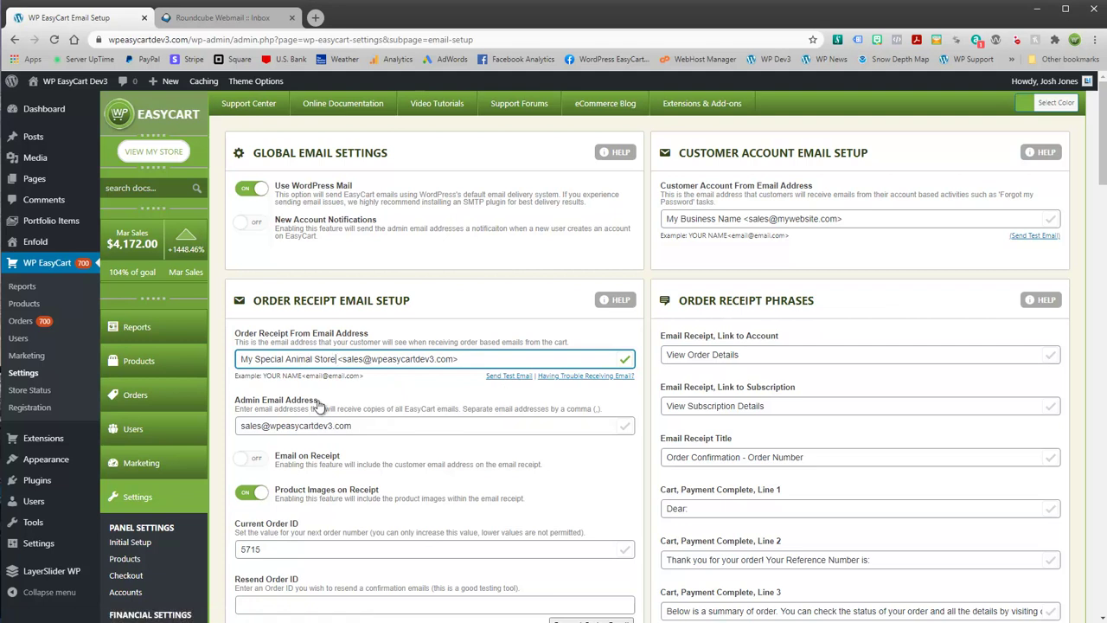
drag(315, 411, 243, 435)
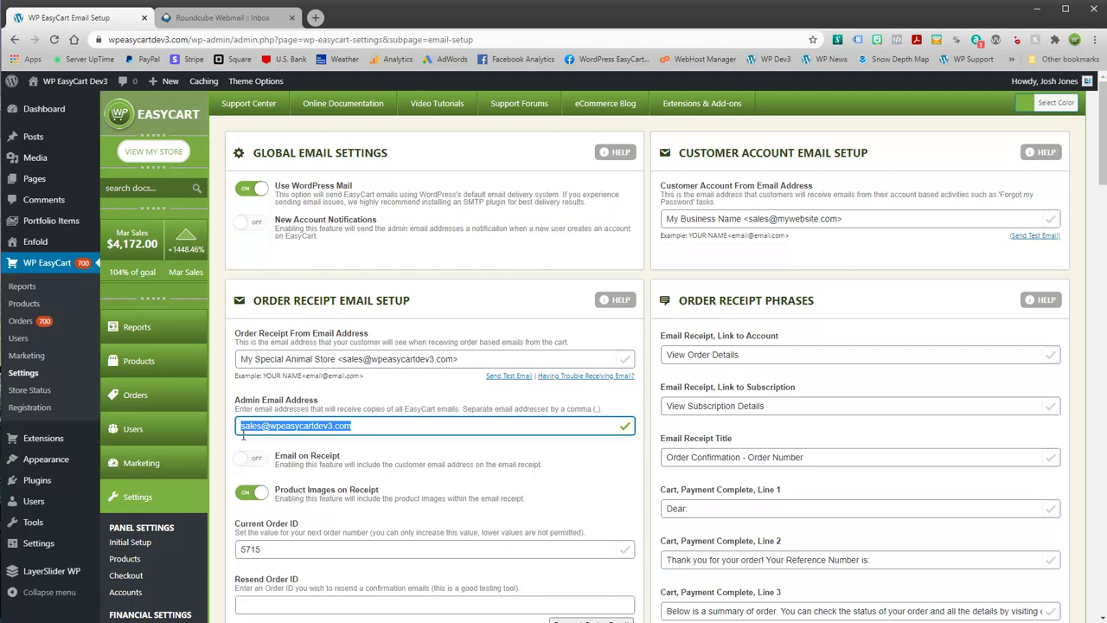
- Add a second admin email address and send a test order receipt email
click(365, 425)
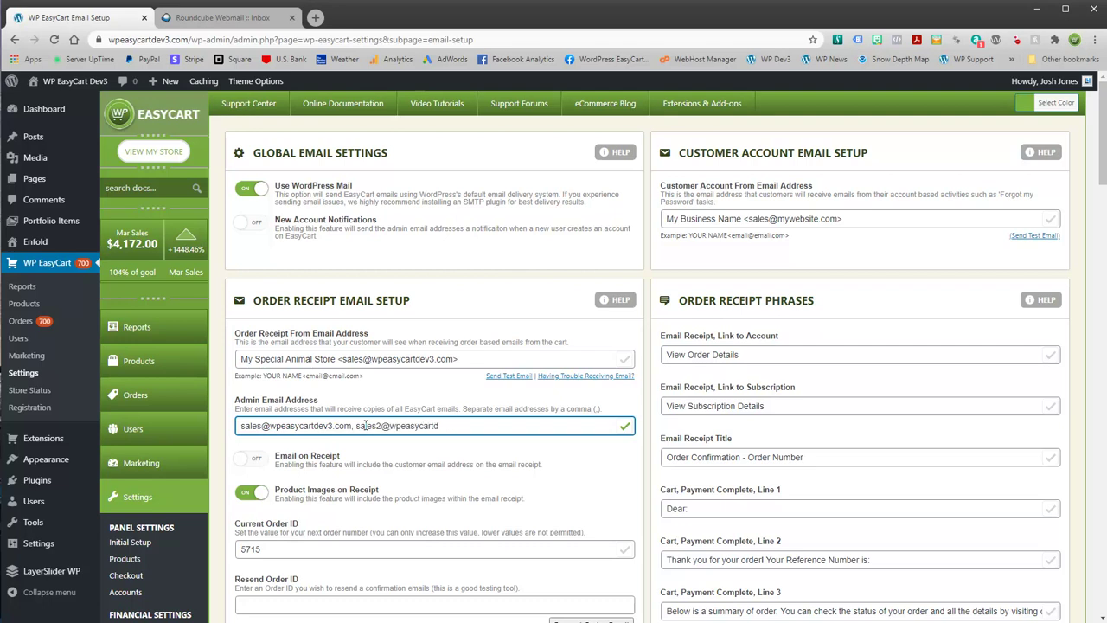
text(3.com)
key(Tab)
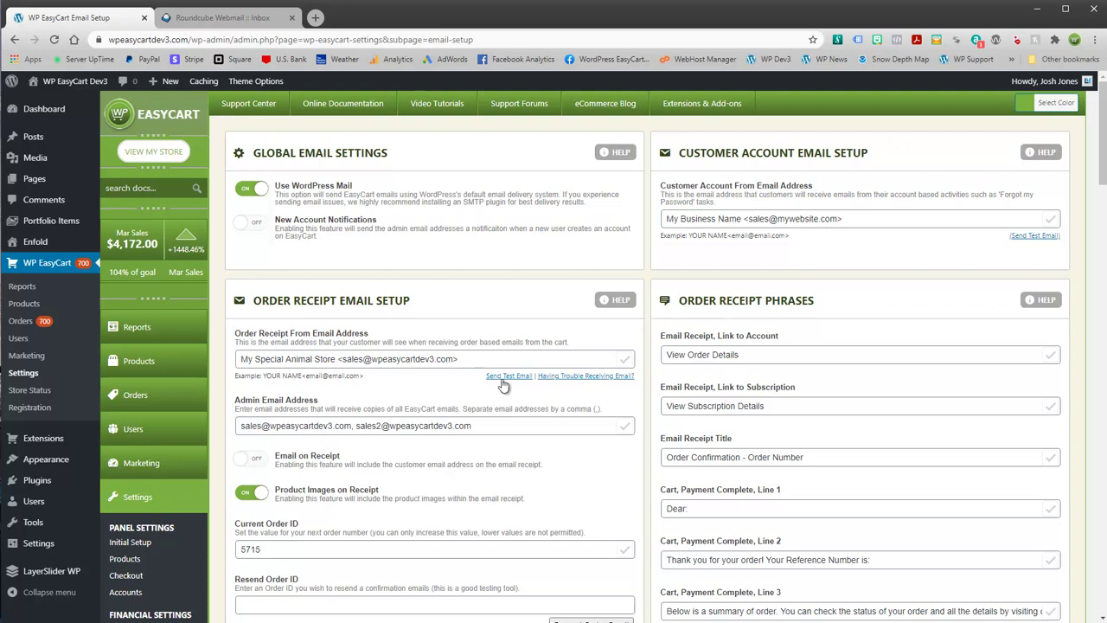
click(509, 377)
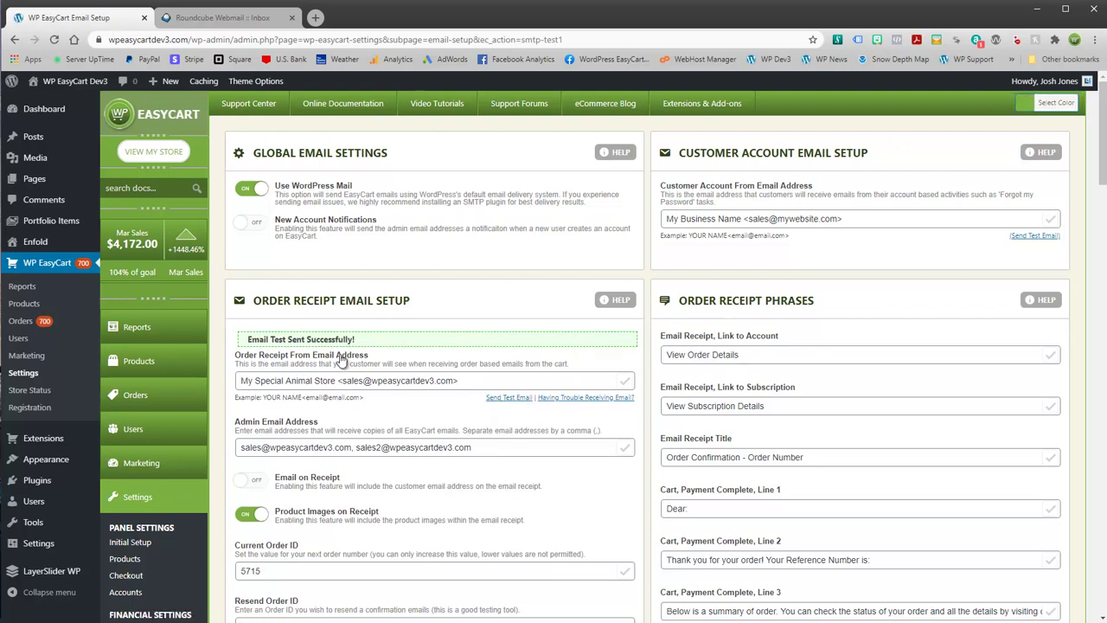
- Remove the second admin address so admin copies go only to the sales address
drag(474, 447, 350, 463)
key(BackSpace)
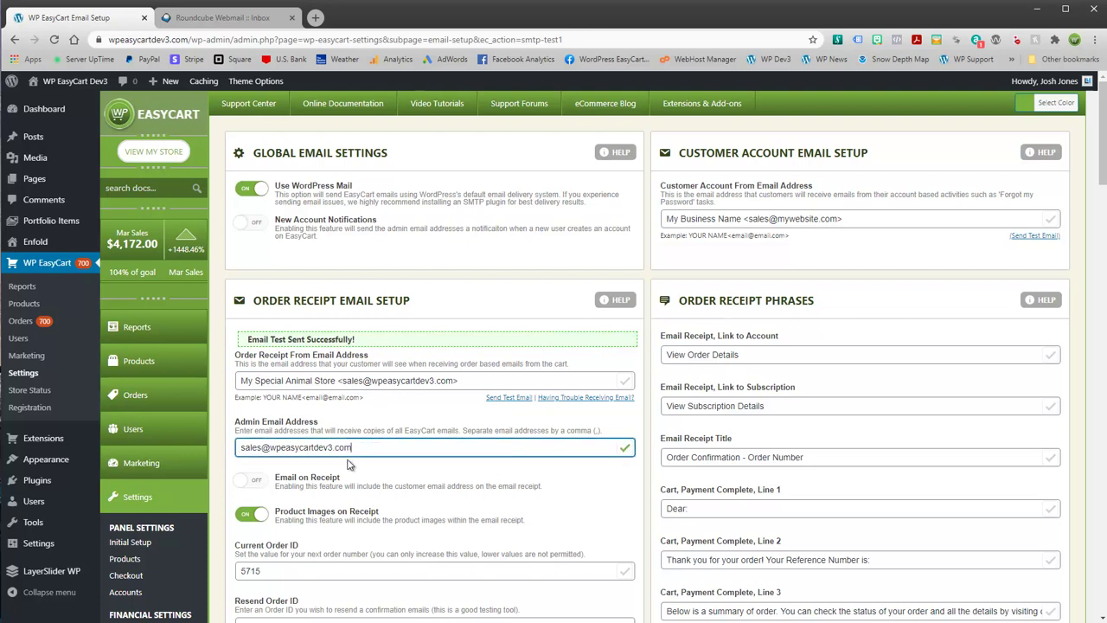
key(Tab)
- Refresh the Roundcube inbox and open both test receipts from My Special Animal Store
click(223, 19)
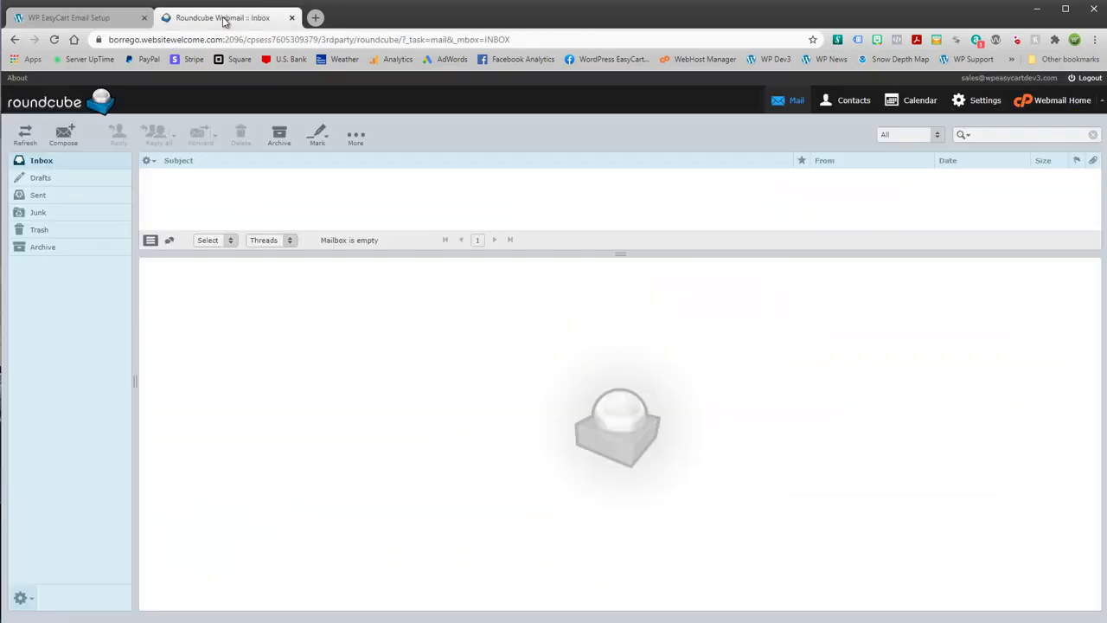
click(25, 135)
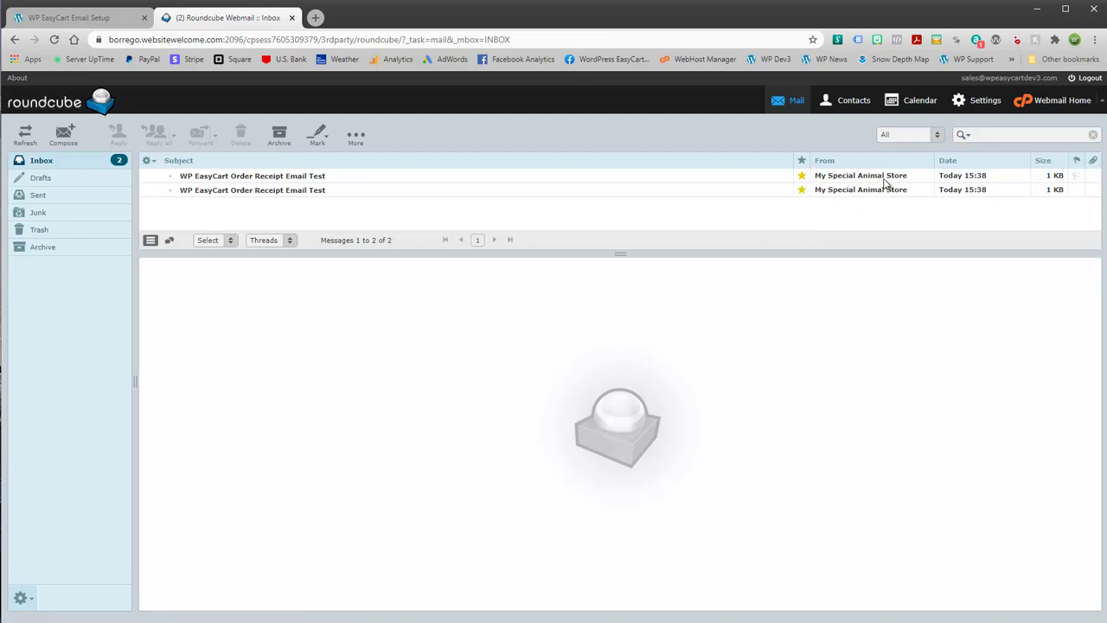
mouse_move(888, 182)
click(294, 190)
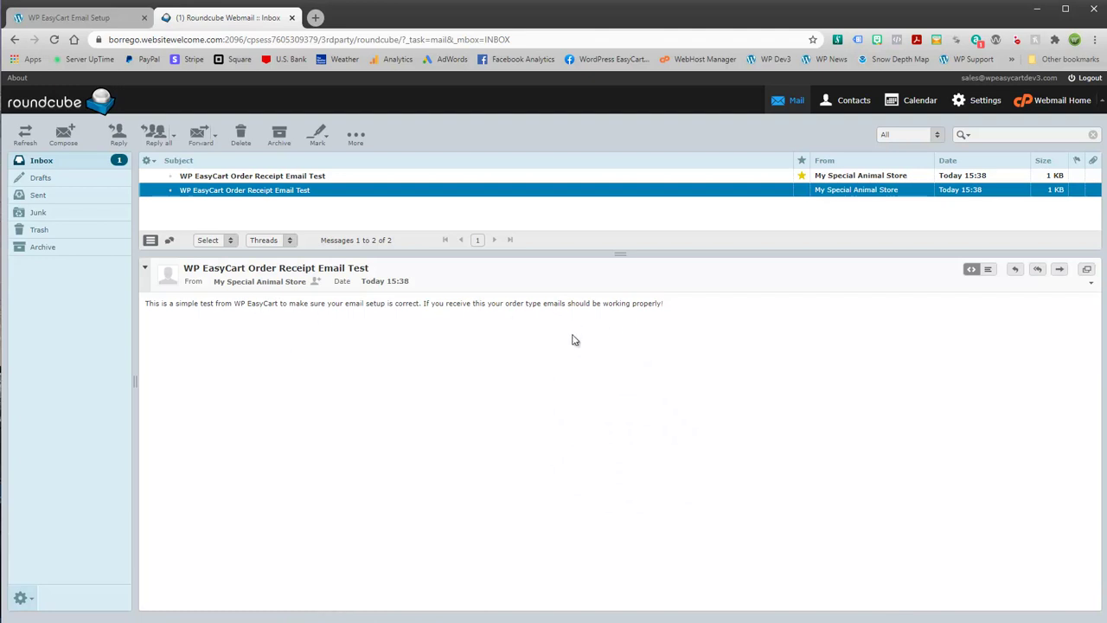
click(266, 177)
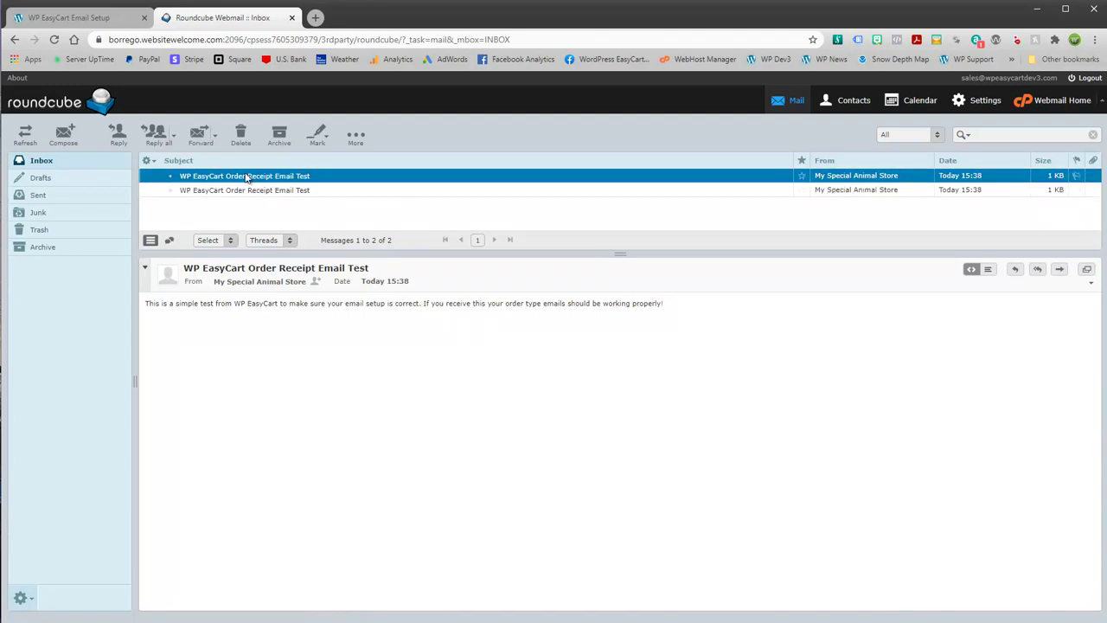
- Delete both test receipt emails and return to the EasyCart email setup
click(241, 136)
click(241, 137)
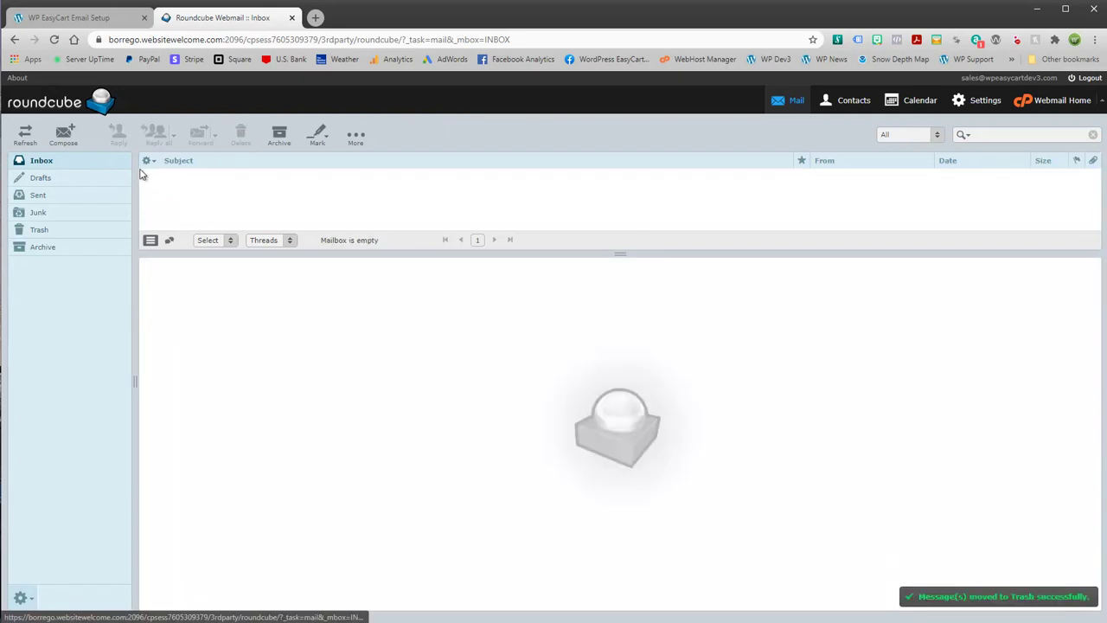
click(69, 18)
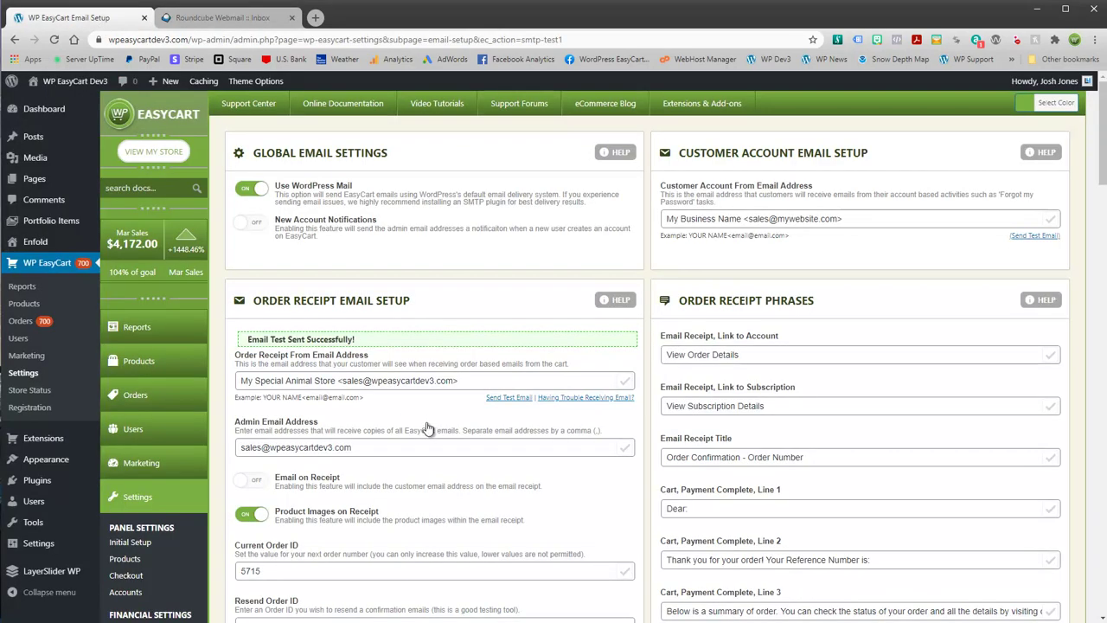
- Look up the order number 5714 in the EasyCart Orders list
scroll(372, 415, down, 3)
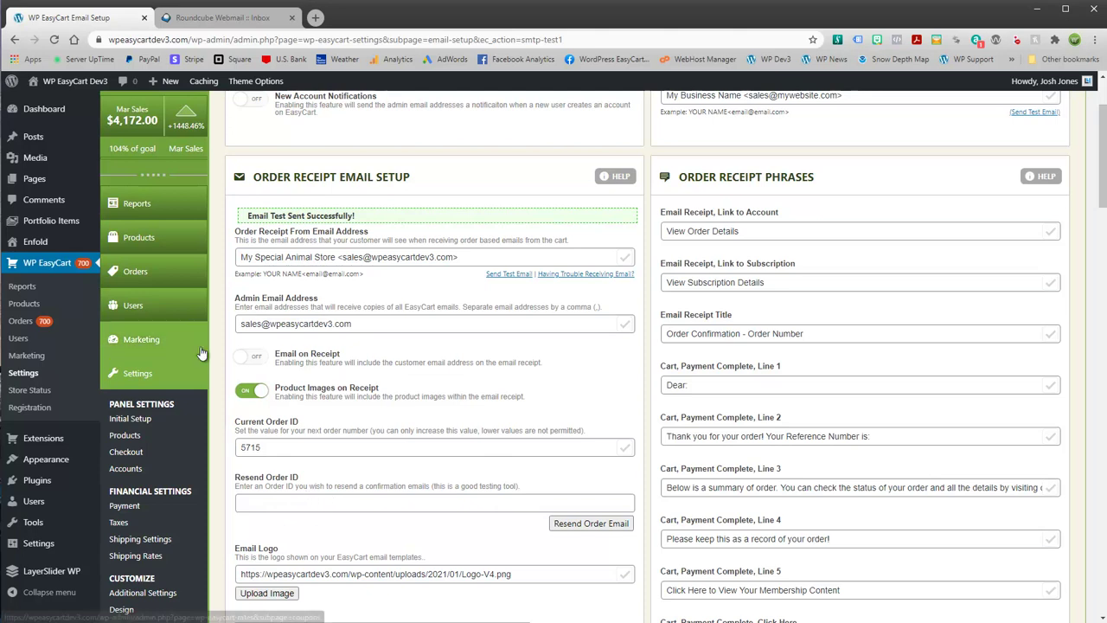
click(124, 274)
scroll(631, 329, down, 4)
scroll(622, 475, up, 4)
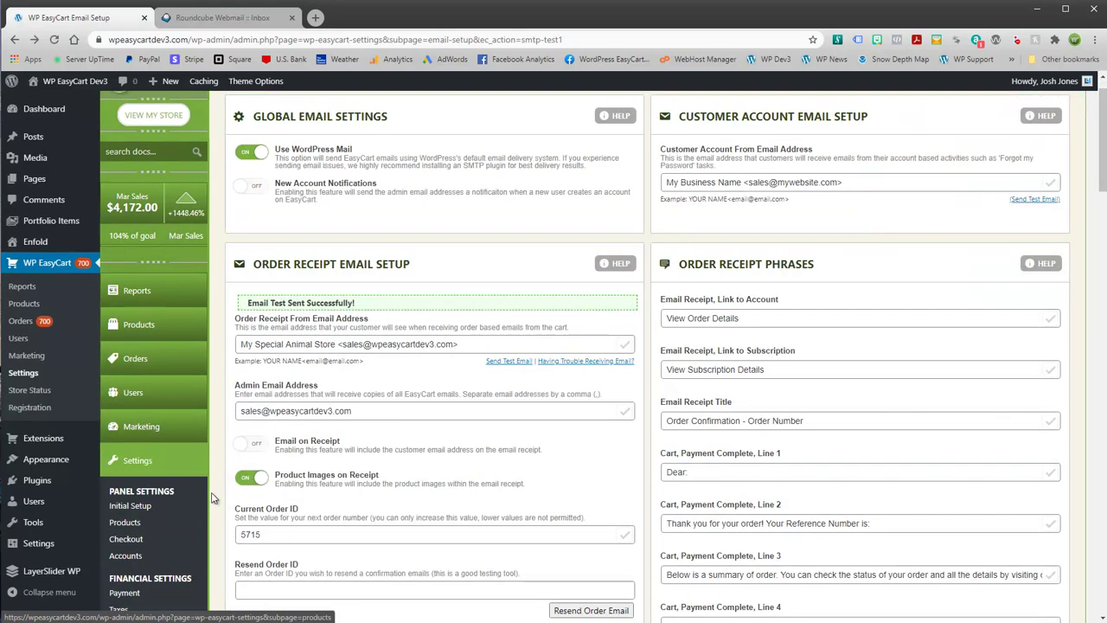
scroll(249, 467, down, 3)
- Enter 5714 as the Resend Order ID and resend its order email
drag(303, 441, 240, 443)
click(242, 465)
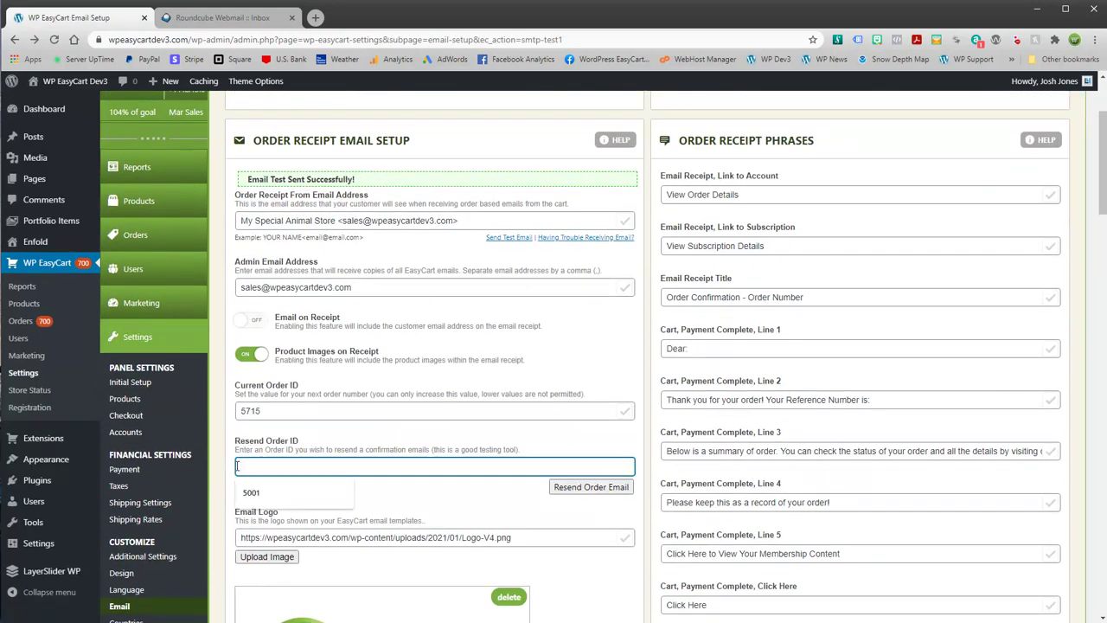
text(5714)
click(591, 487)
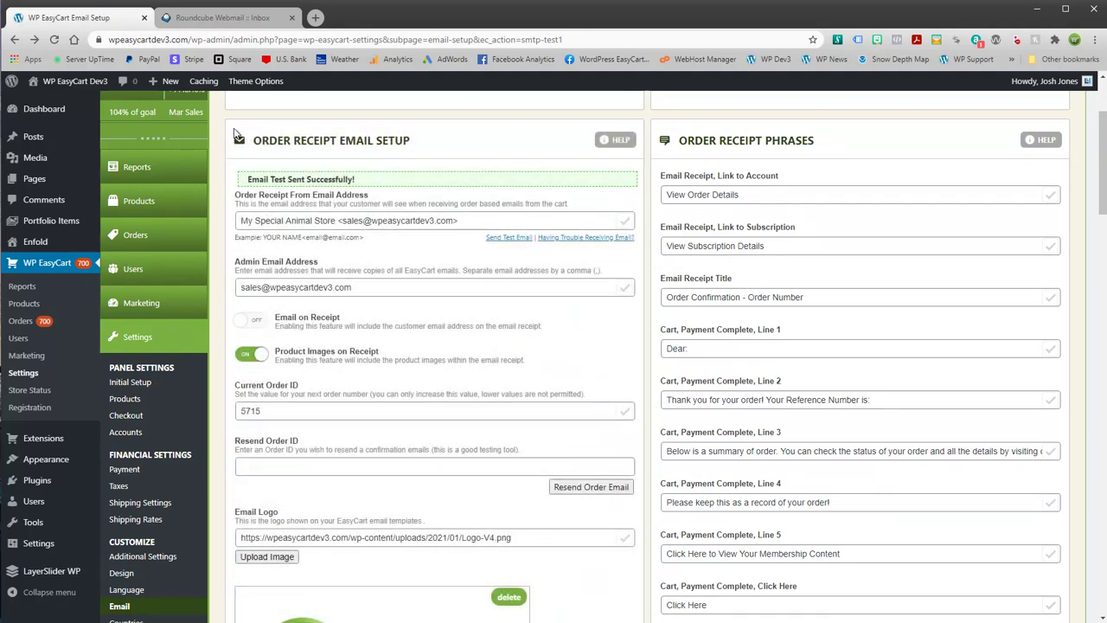
- Refresh Roundcube and read through the Order Number 5714 confirmation email
click(203, 19)
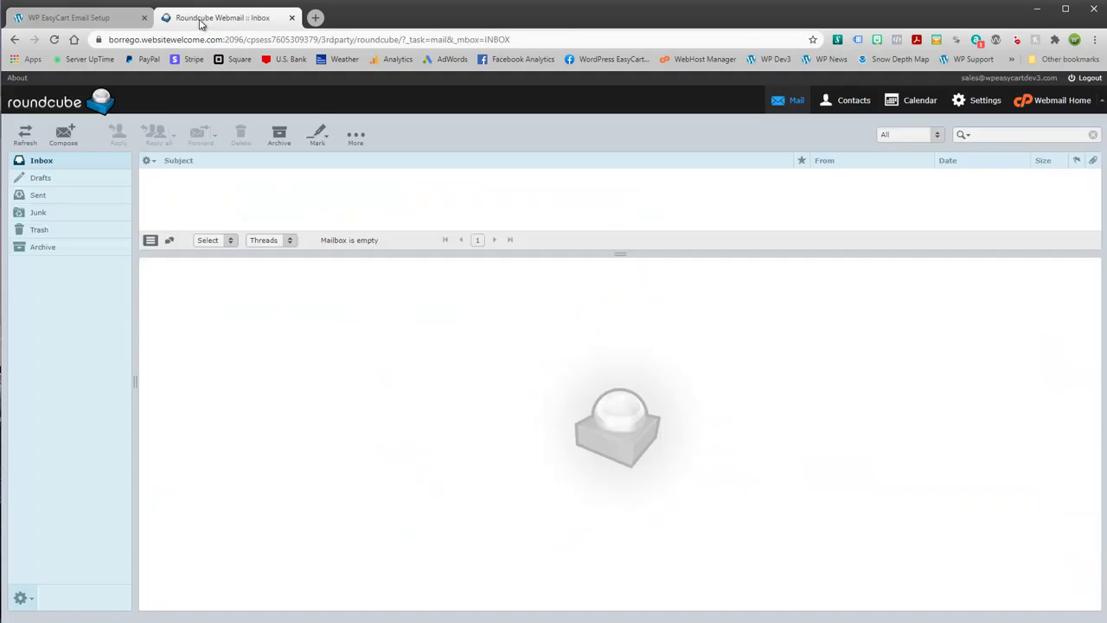
click(25, 132)
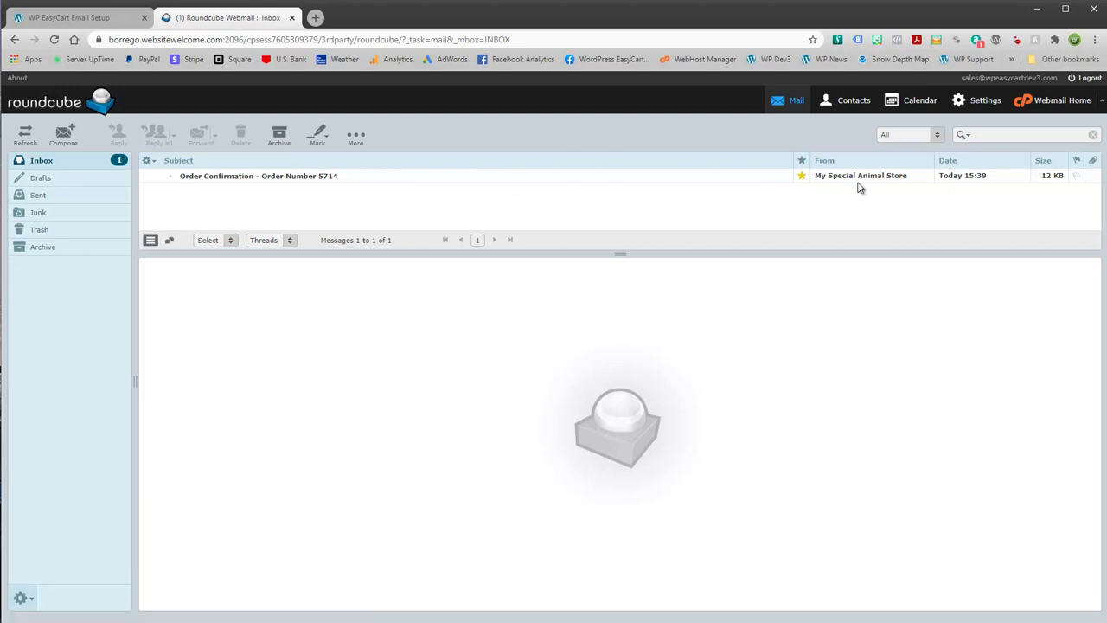
click(273, 179)
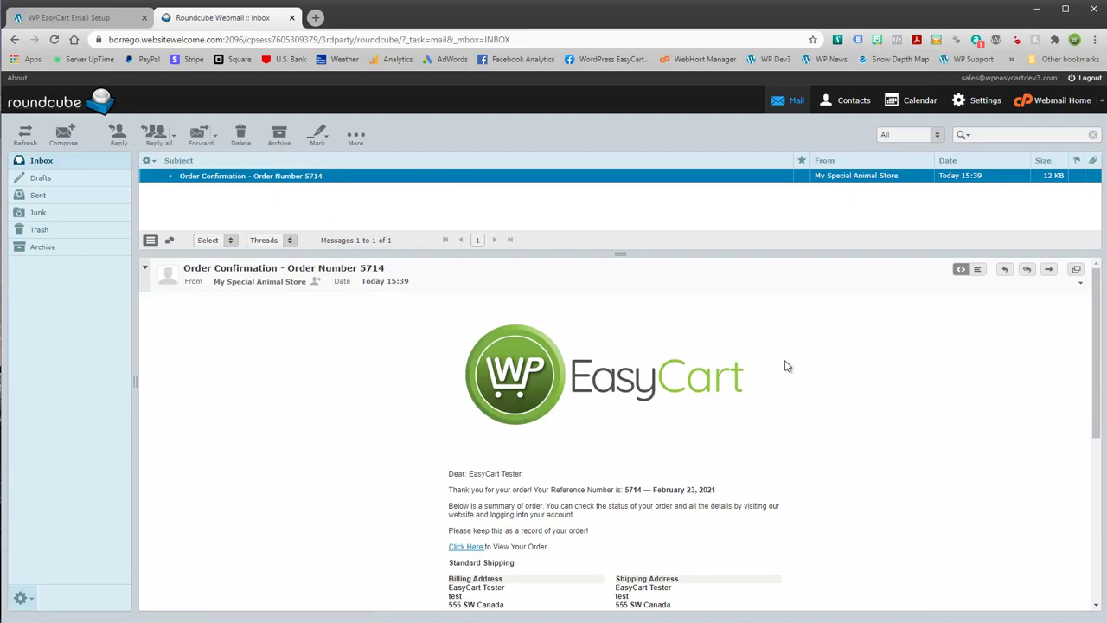
scroll(793, 374, down, 3)
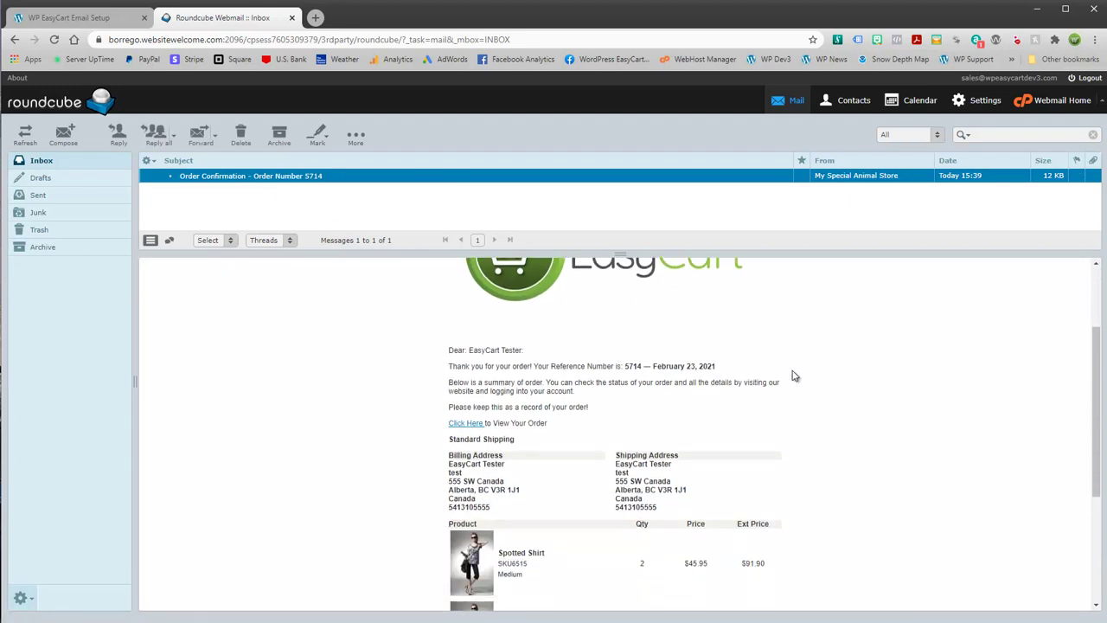
scroll(794, 375, down, 3)
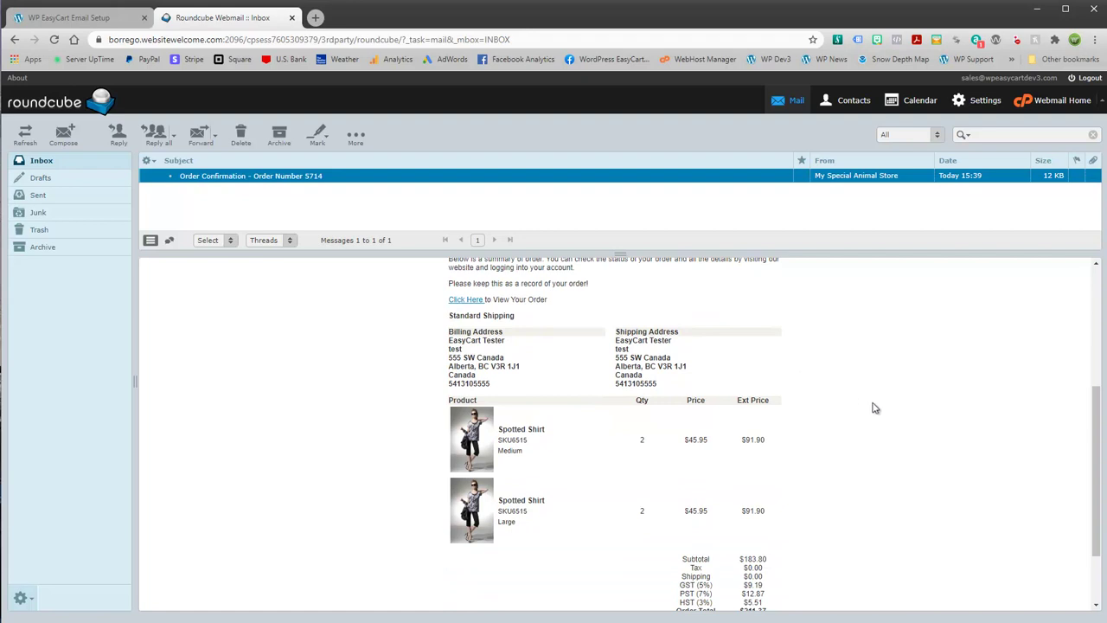
scroll(877, 411, down, 2)
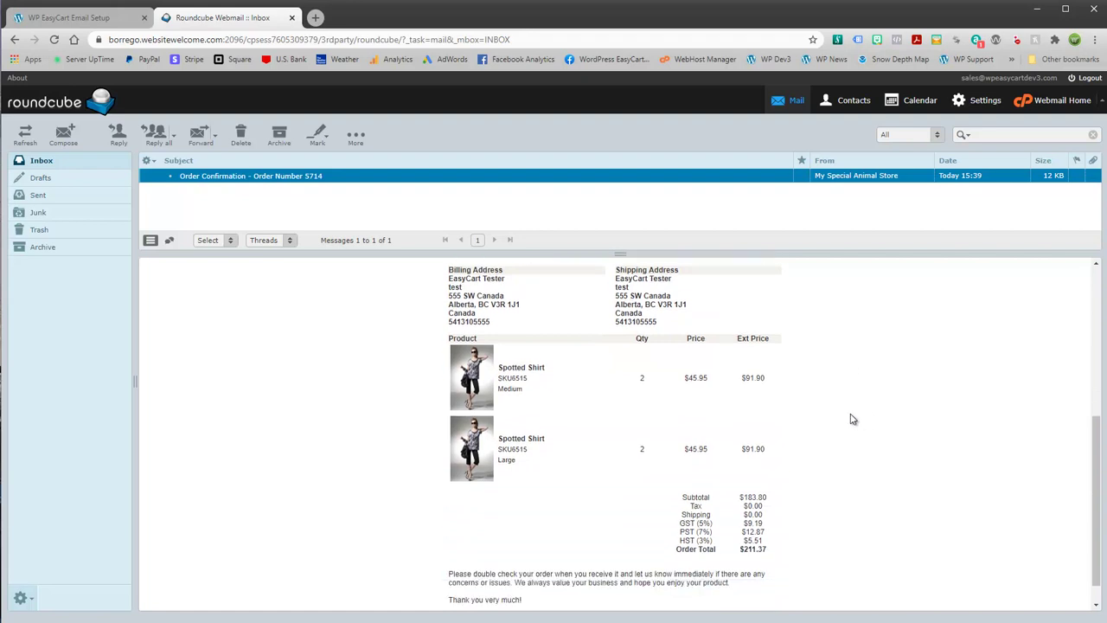
scroll(580, 478, up, 3)
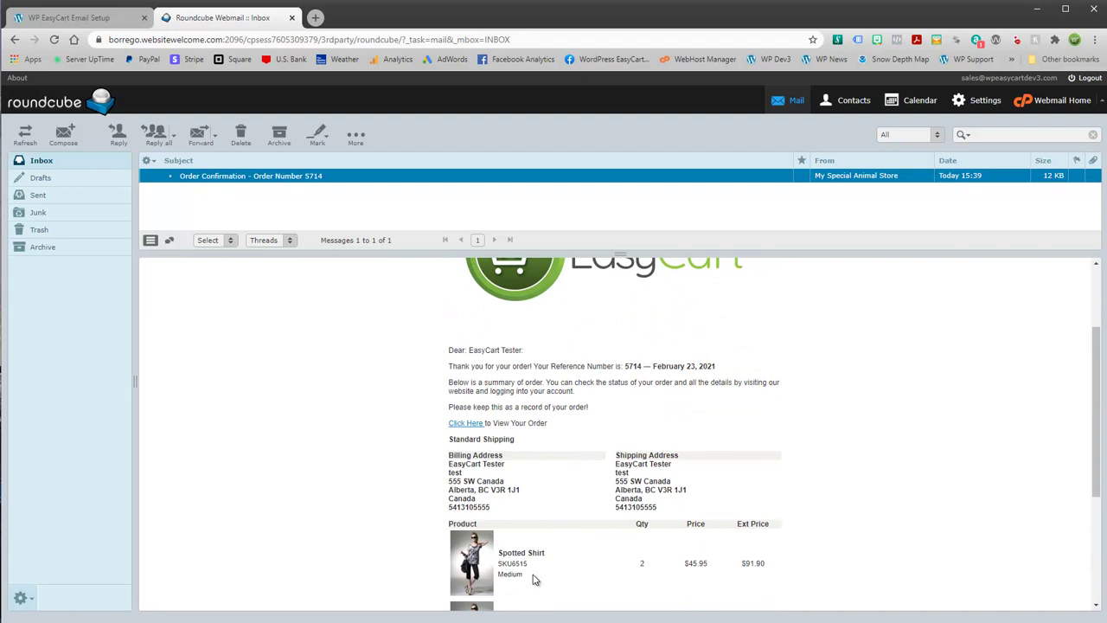
scroll(853, 410, down, 3)
scroll(853, 410, up, 5)
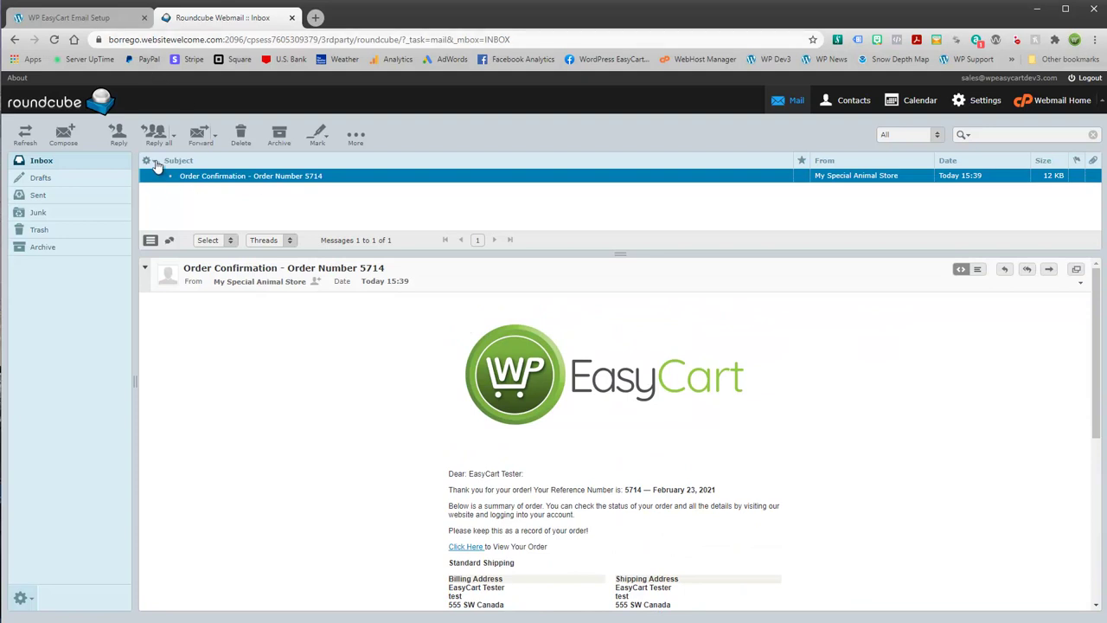
- Delete the order confirmation email and return to the EasyCart email settings
click(241, 136)
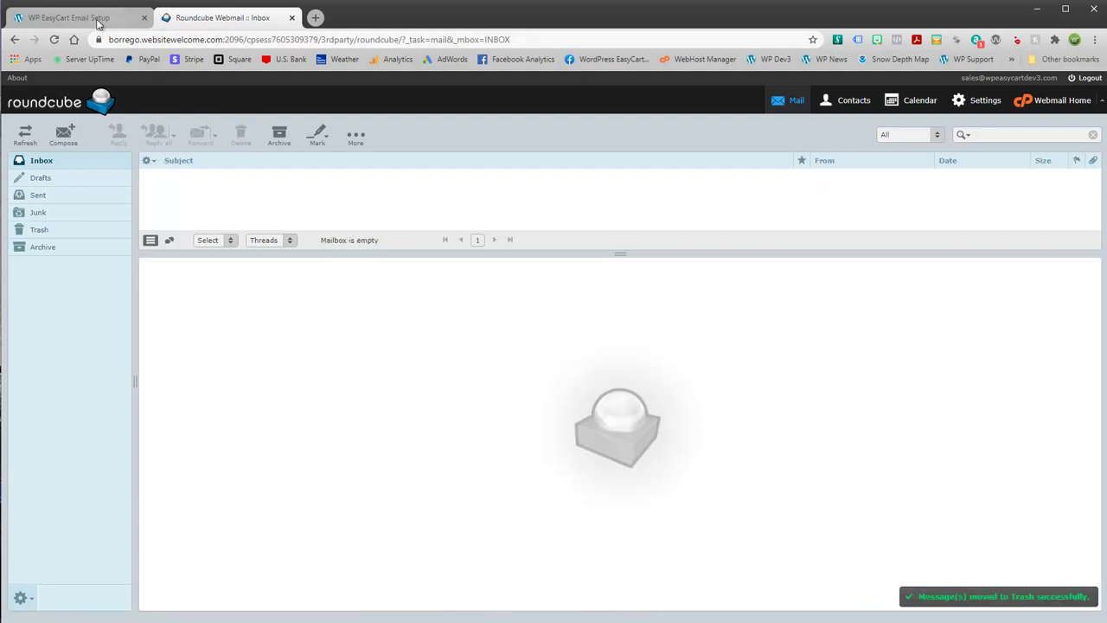
click(96, 19)
scroll(455, 342, down, 3)
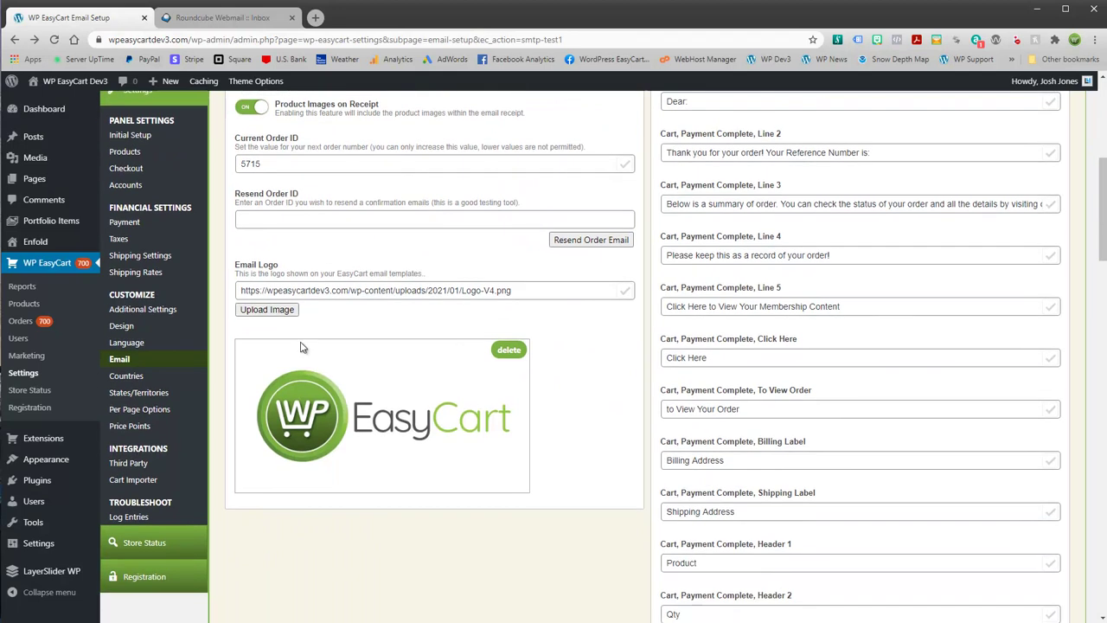
- Swap the large email logo for Logo-V4-175x65-1.png from the Media Library
click(509, 350)
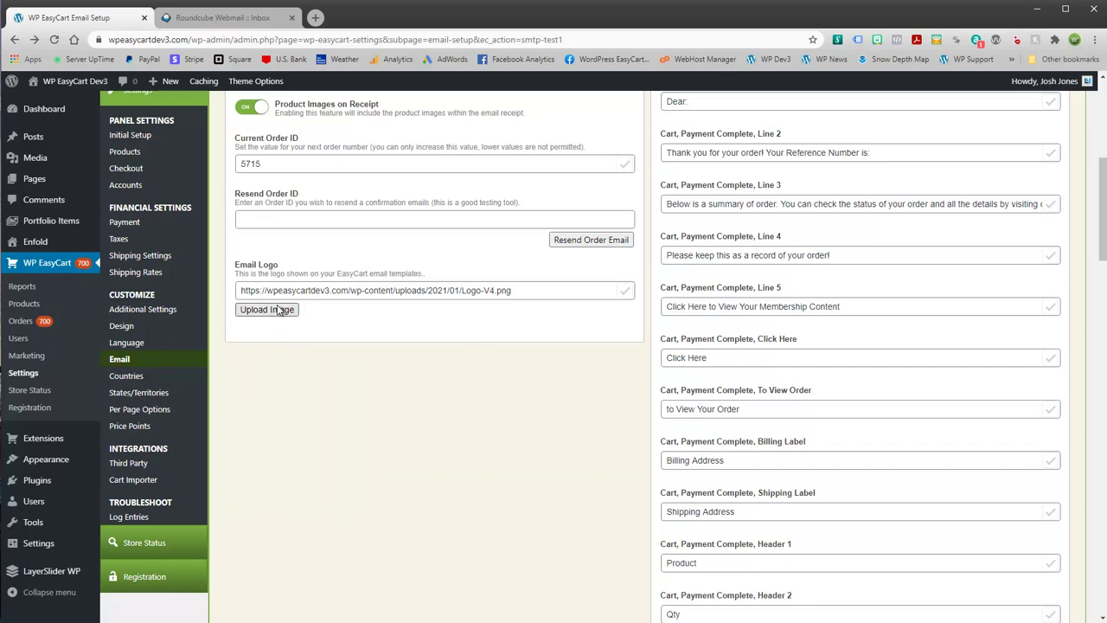
click(277, 309)
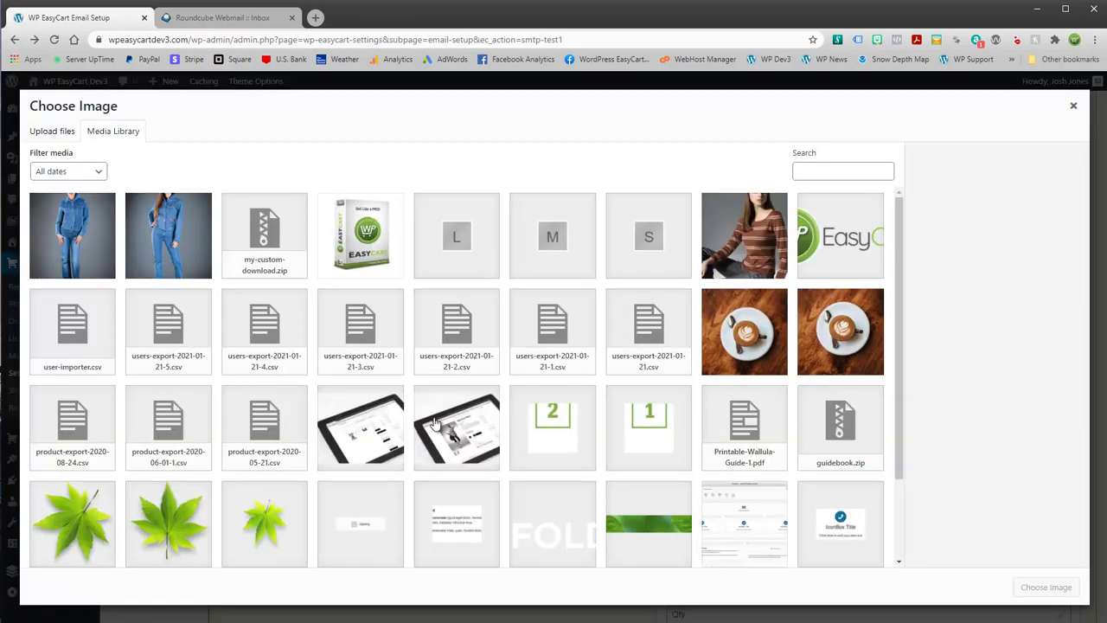
scroll(752, 368, down, 1)
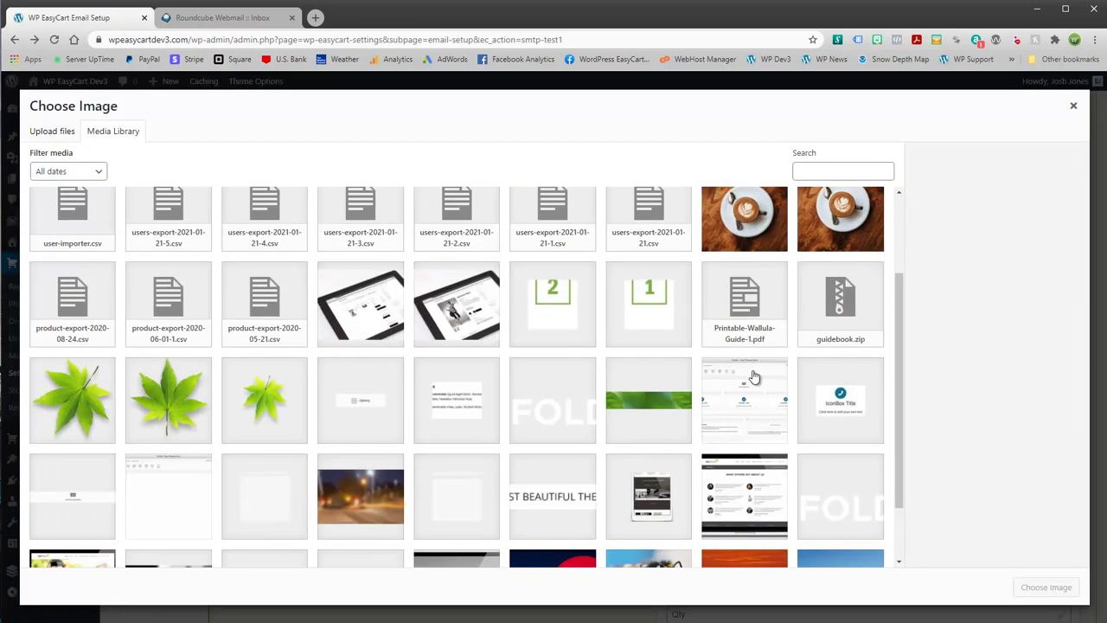
scroll(753, 379, down, 1)
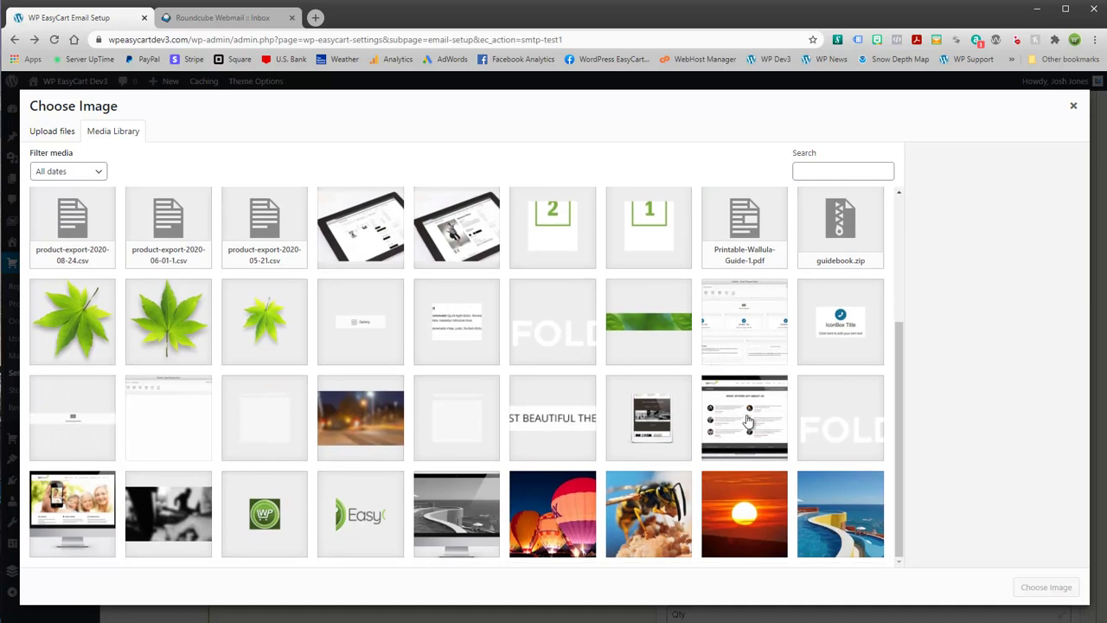
click(337, 518)
click(1046, 589)
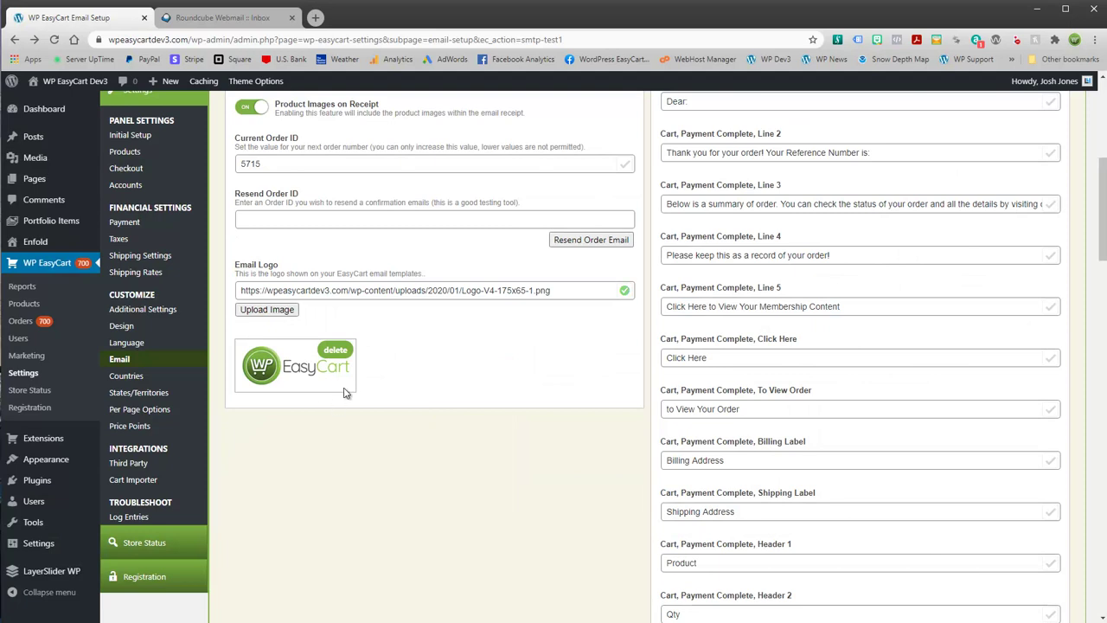
- Review the Line 2 and Line 3 payment-complete receipt phrases
scroll(556, 418, up, 4)
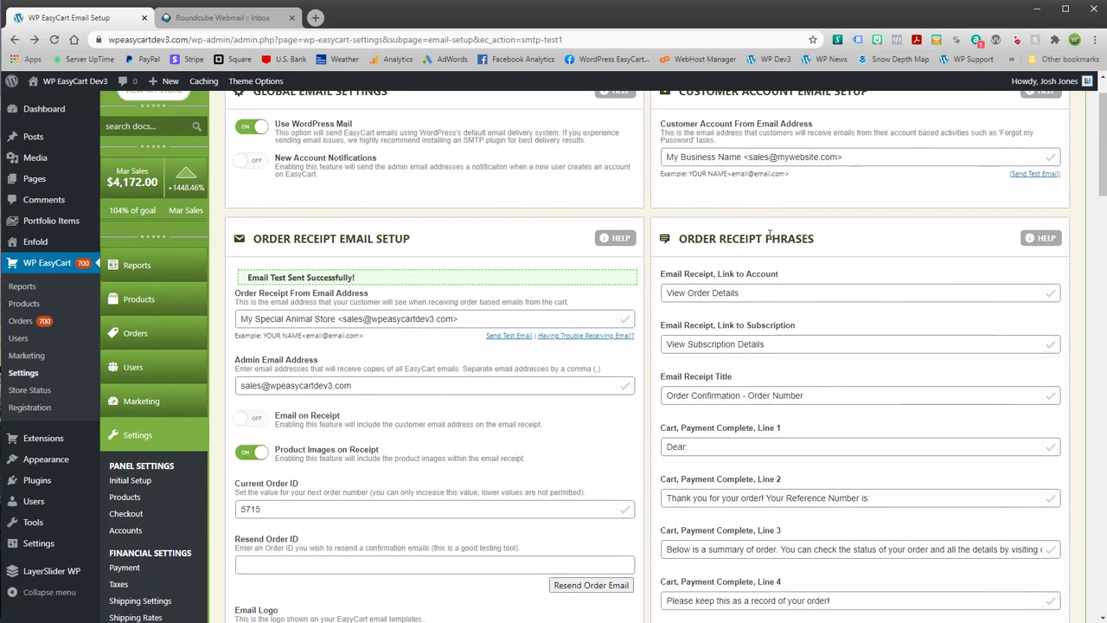
scroll(804, 516, down, 2)
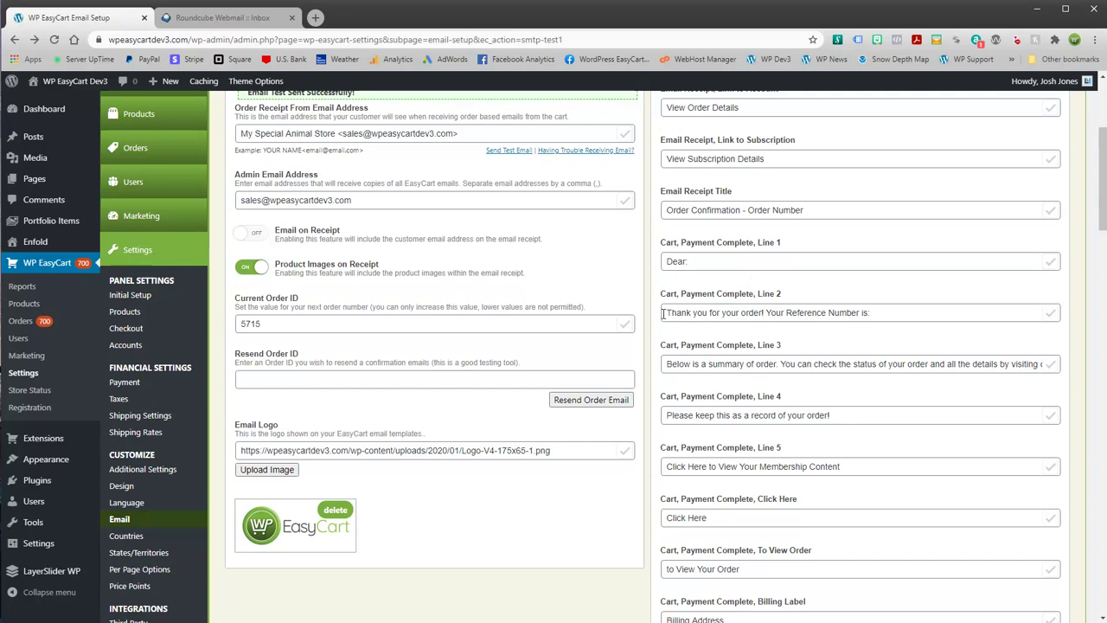
drag(665, 313, 875, 313)
click(891, 313)
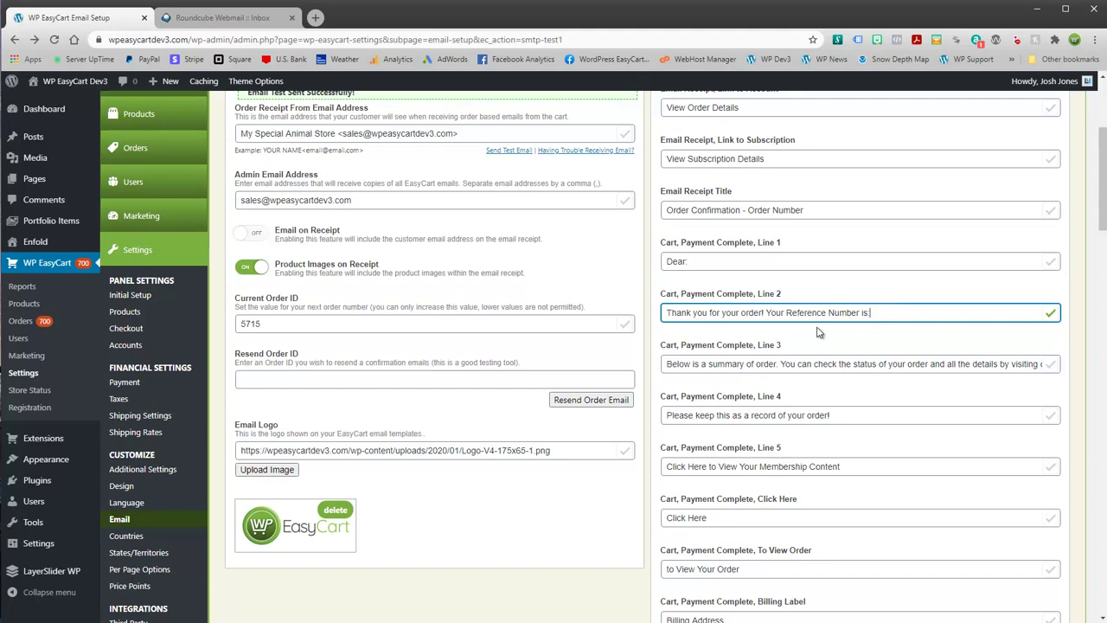
click(696, 364)
drag(702, 364, 1057, 364)
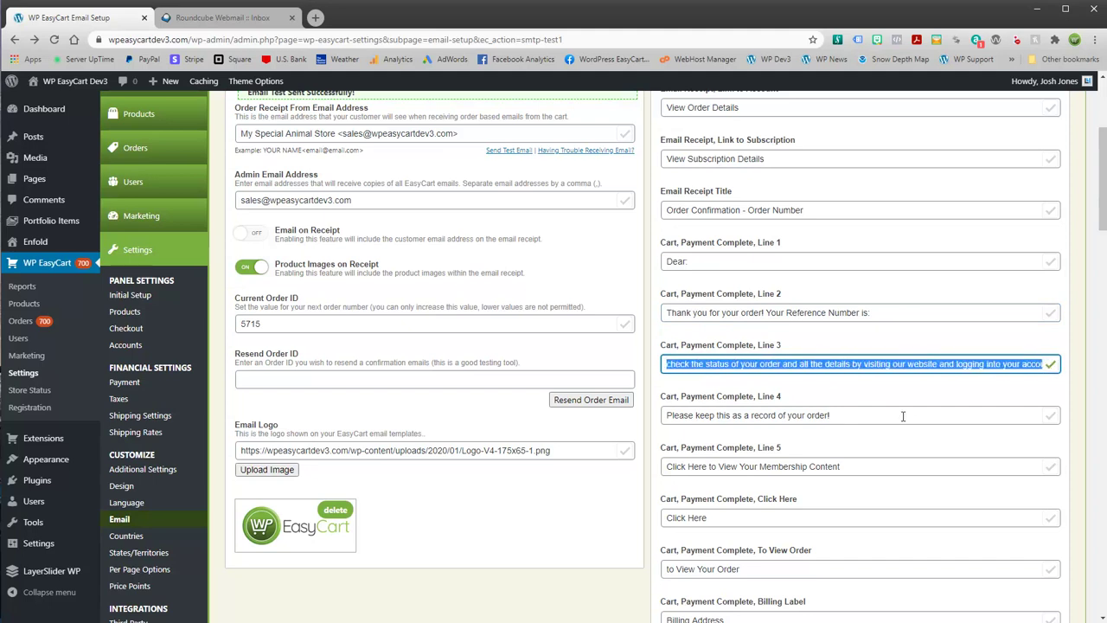
scroll(903, 416, down, 3)
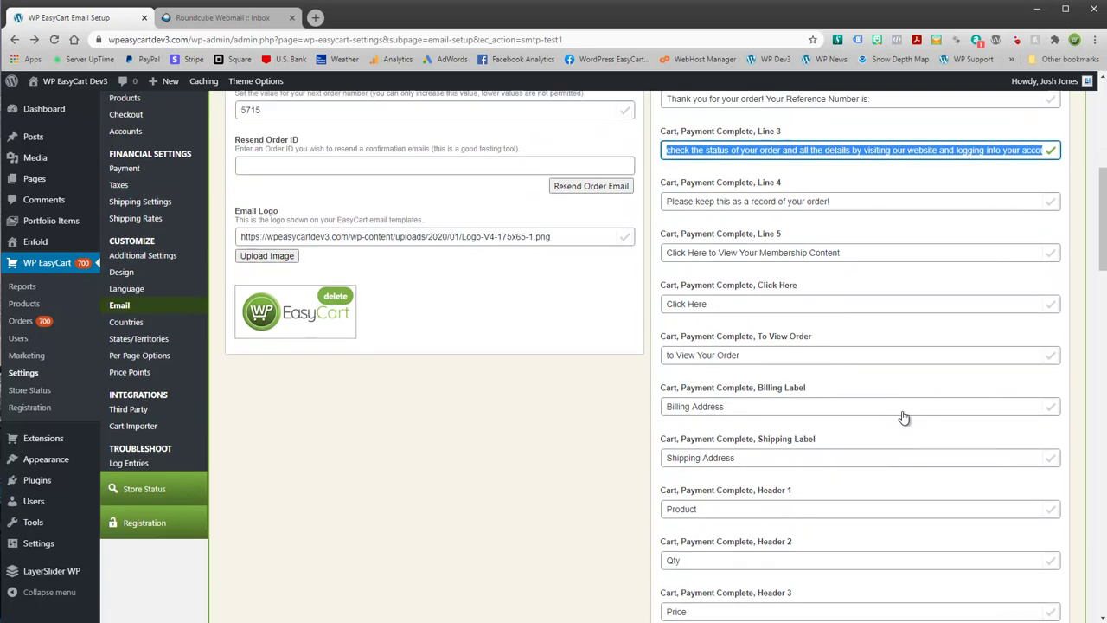
scroll(890, 413, up, 1)
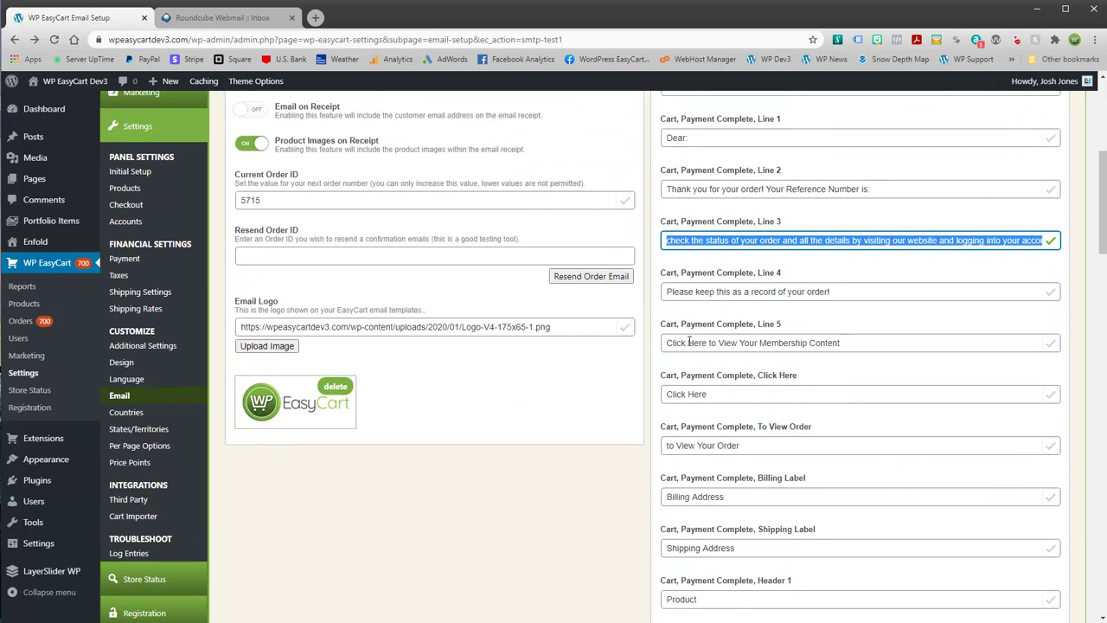
scroll(688, 289, up, 2)
- Append 'Thank you for visiting our site.' to the end of the Line 4 phrase
click(830, 353)
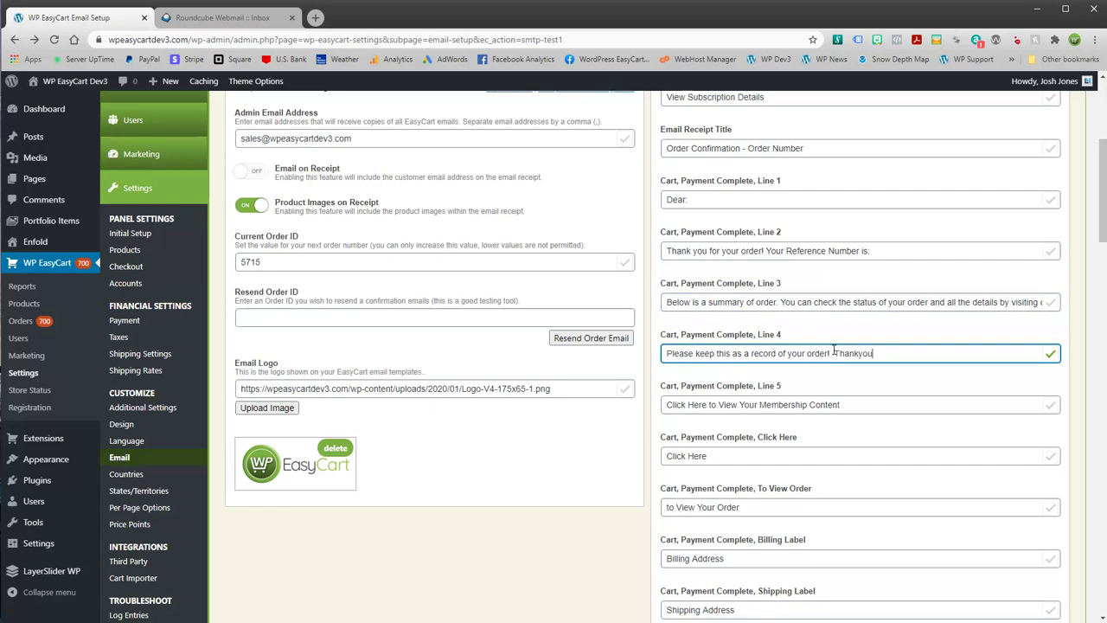
text(Thank you)
double_click(848, 407)
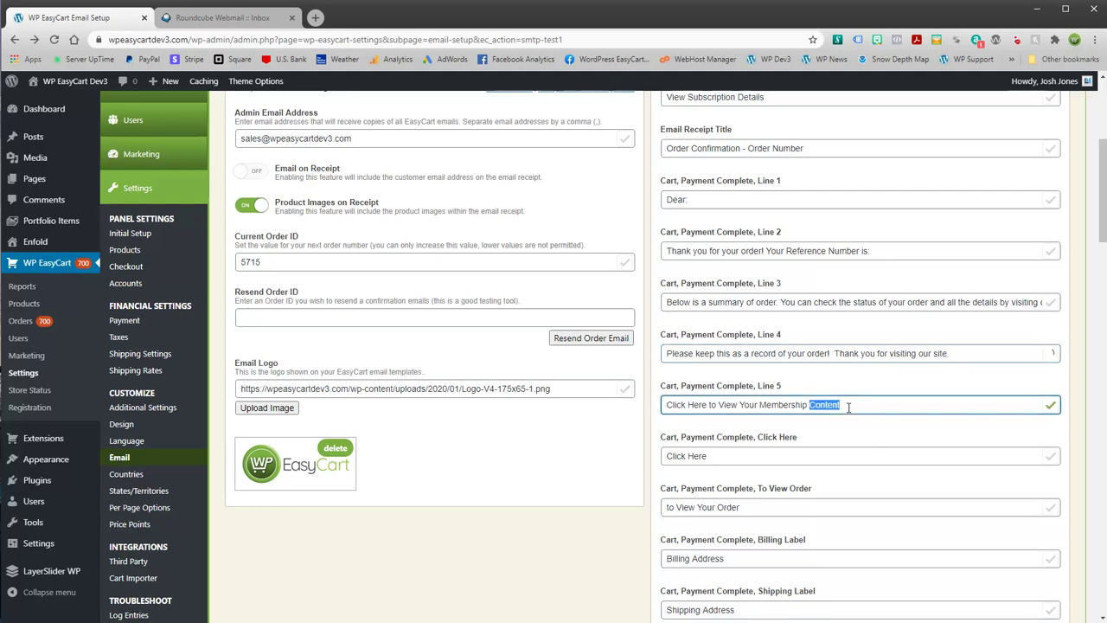
- Enter order 5714 to resend, switch Email on Receipt ON, and resend the confirmation
click(280, 318)
text(571)
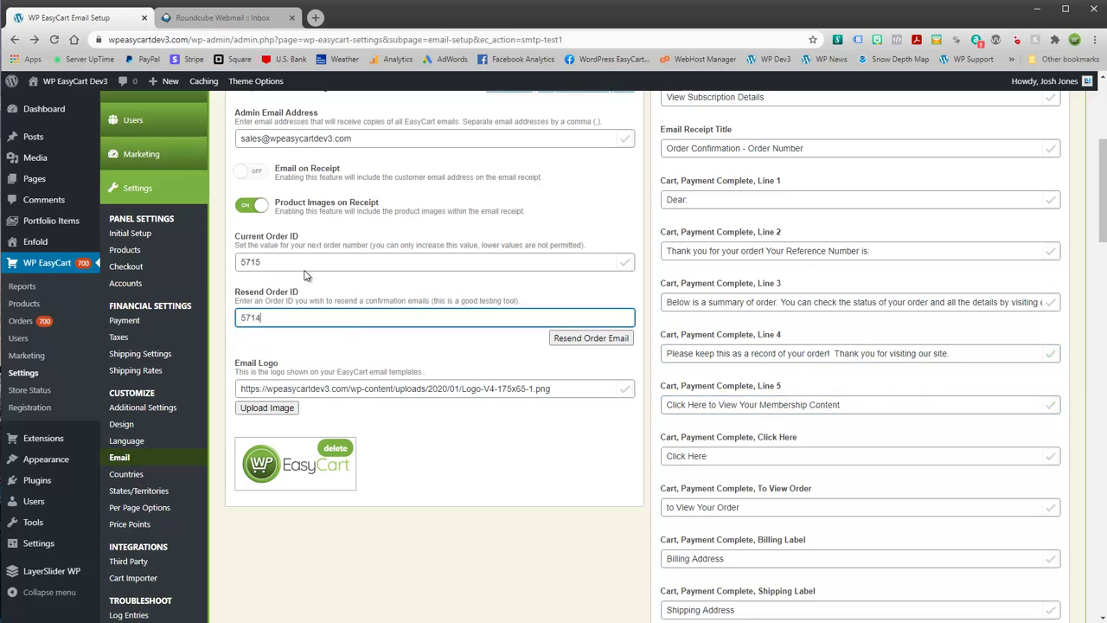
text(4)
click(254, 172)
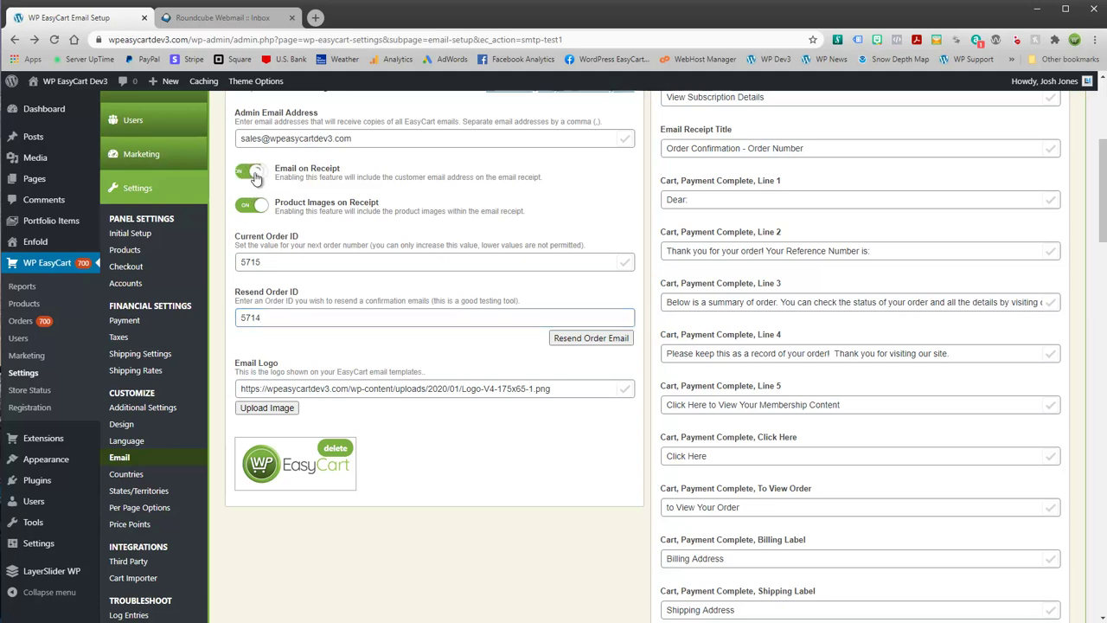
click(609, 339)
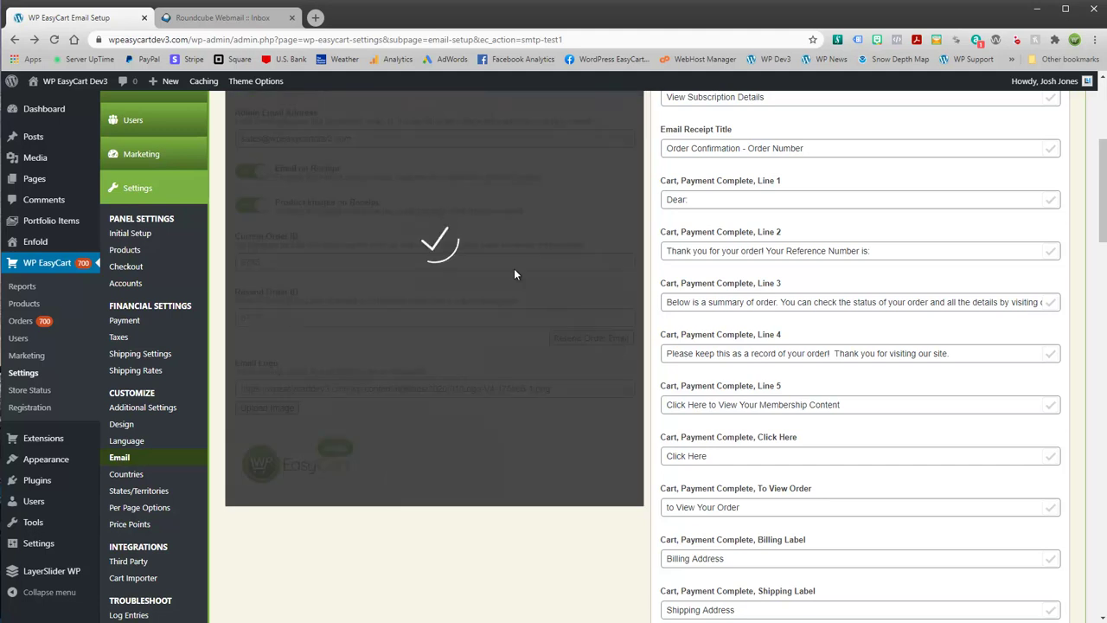
- Open the resent order 5714 receipt in Roundcube and check the customer email shown
click(200, 18)
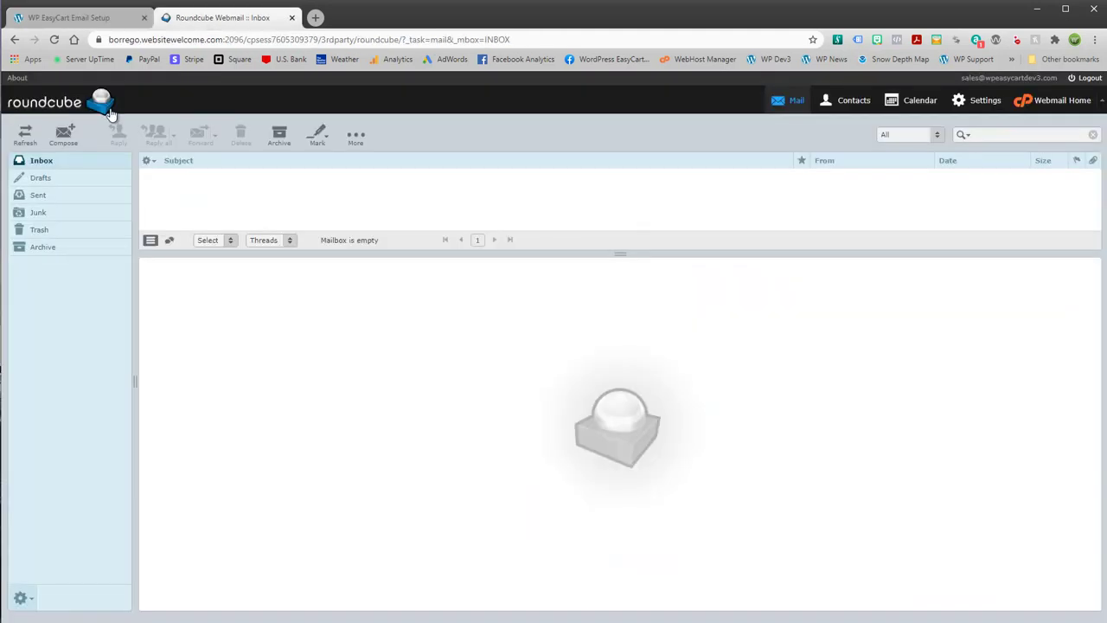
click(28, 138)
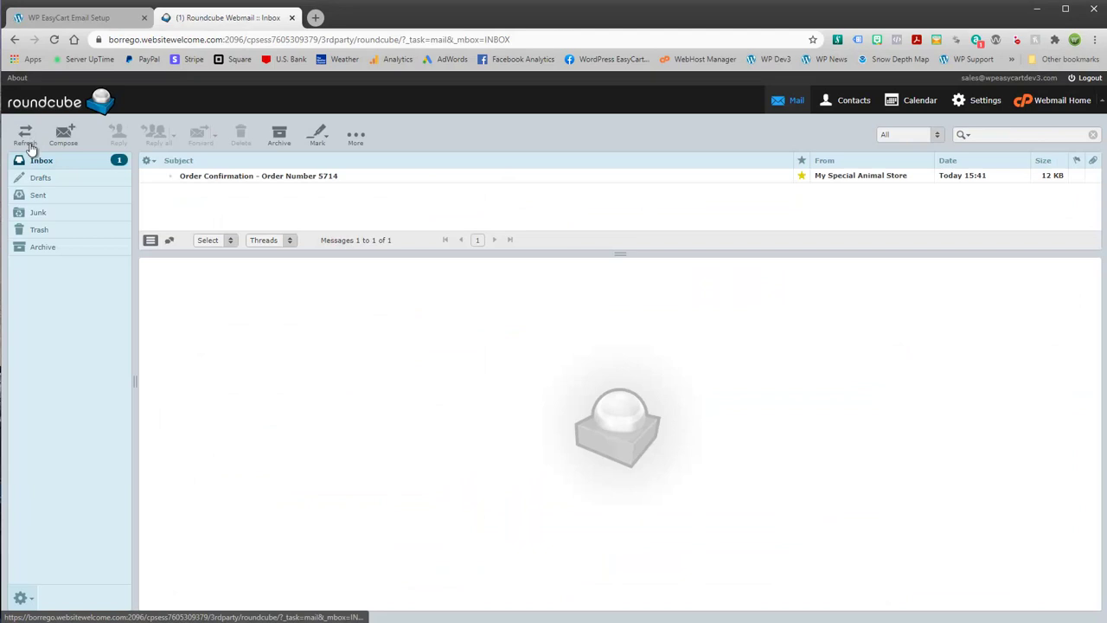
click(255, 177)
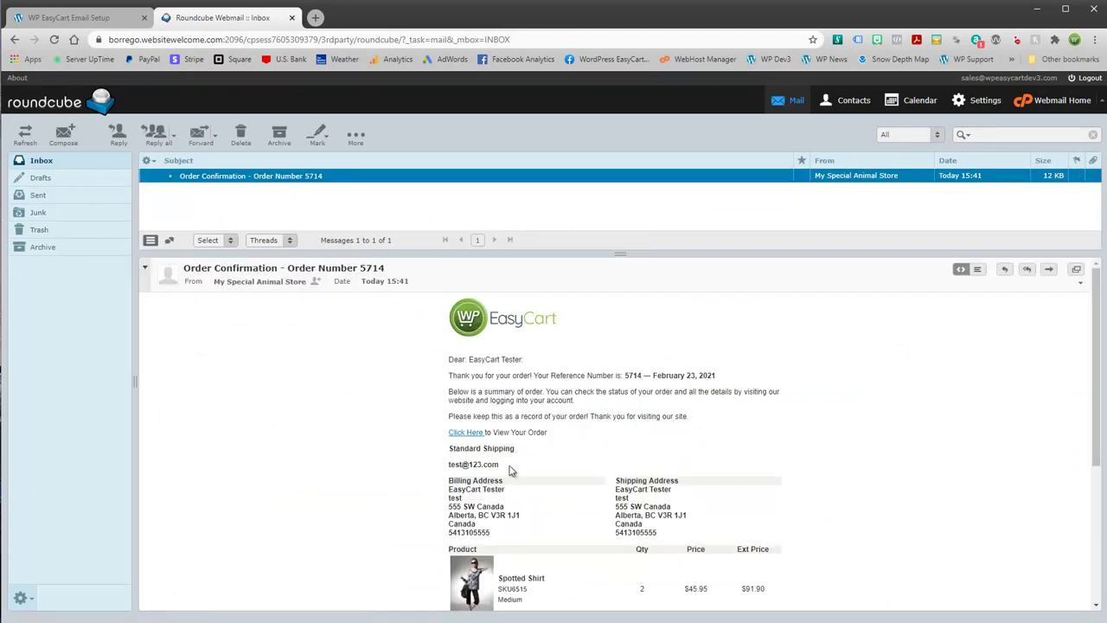
drag(505, 468, 454, 312)
click(465, 474)
scroll(571, 461, down, 1)
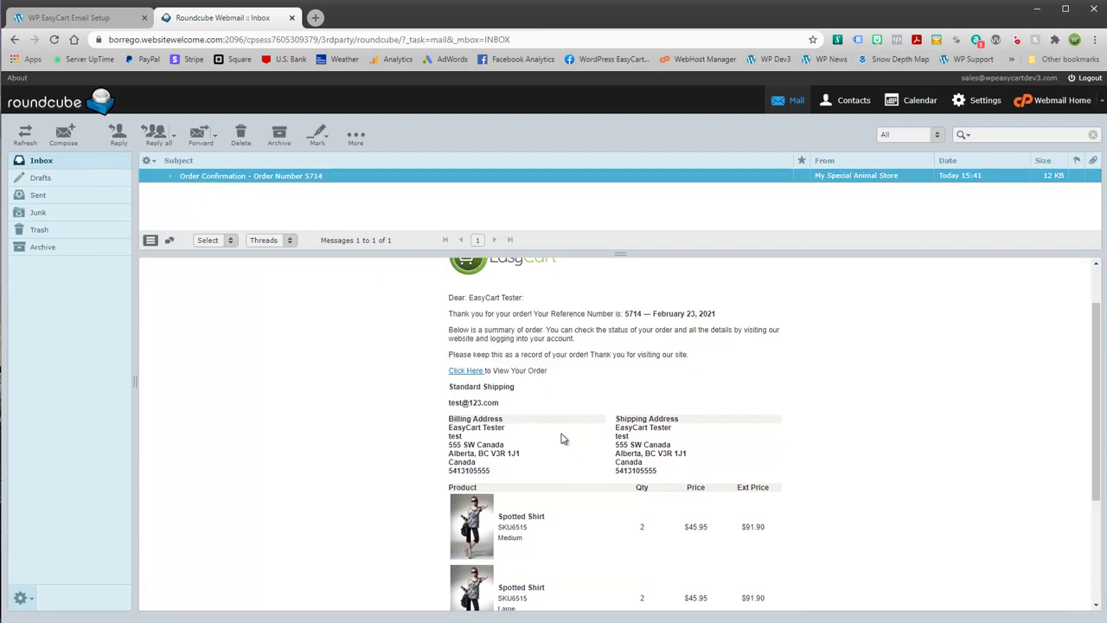
drag(489, 405, 451, 294)
click(530, 412)
- Review the receipt's 'Please keep this as a record' wording, then return to EasyCart settings
scroll(702, 410, down, 3)
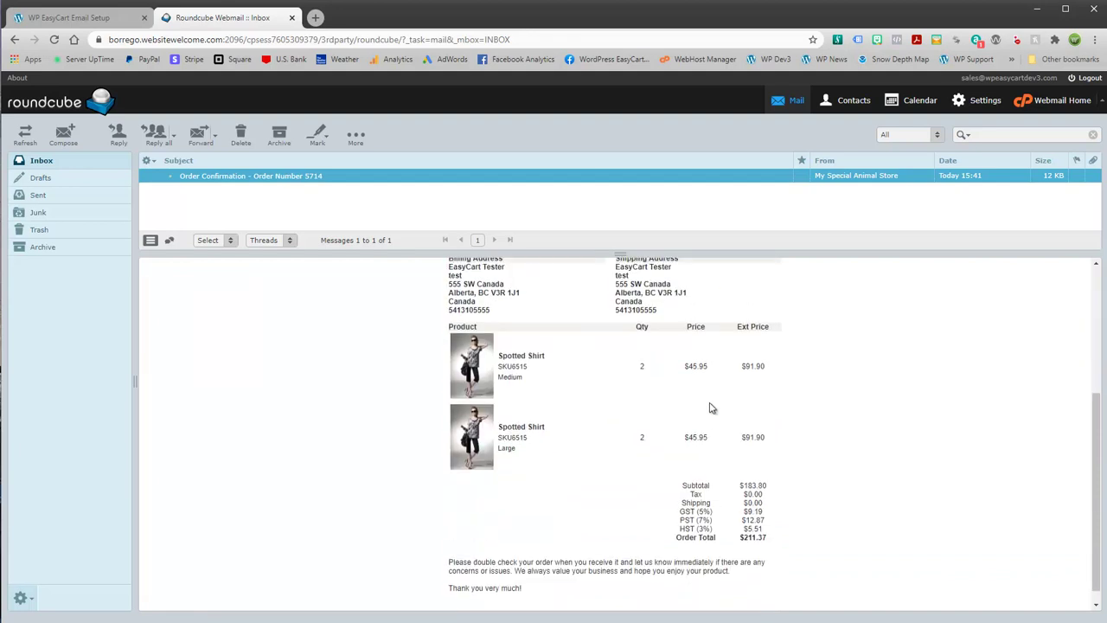
scroll(696, 373, up, 2)
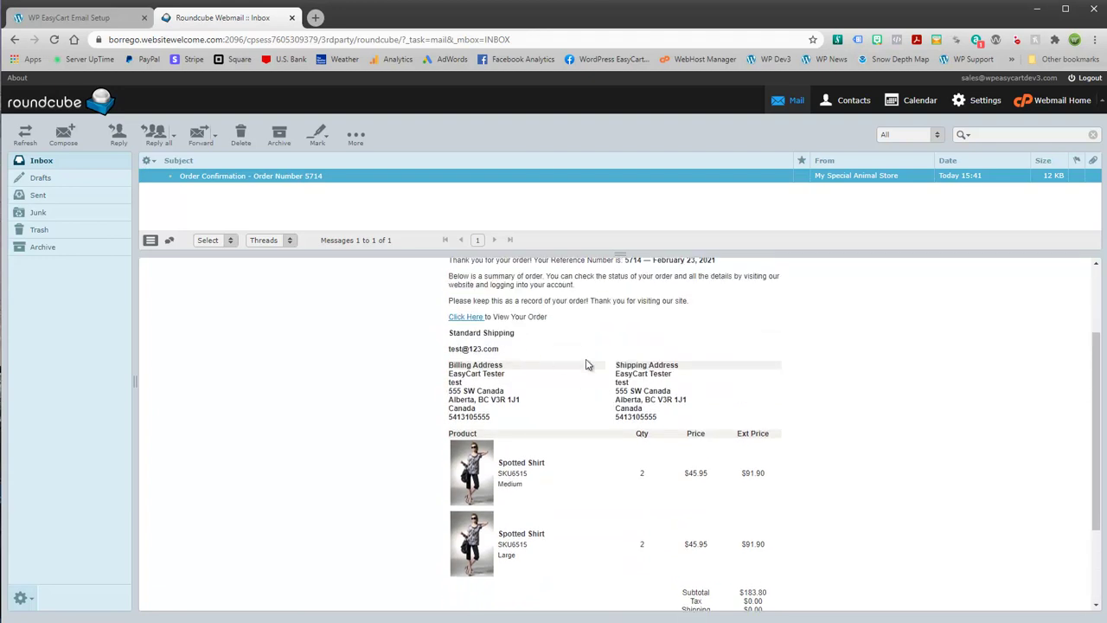
scroll(631, 450, down, 2)
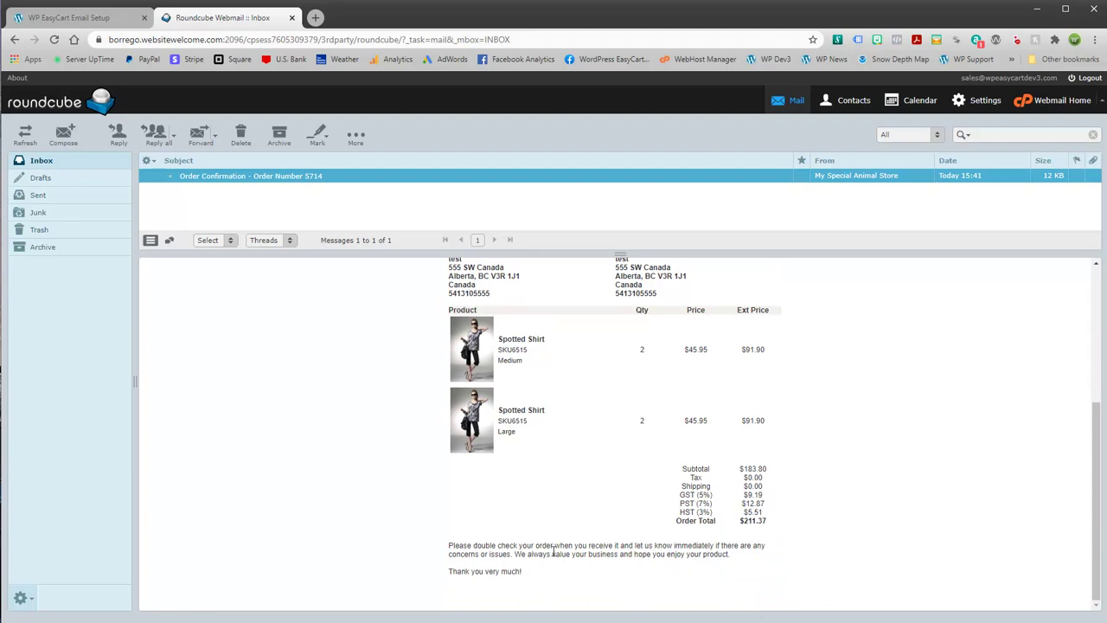
scroll(554, 550, up, 4)
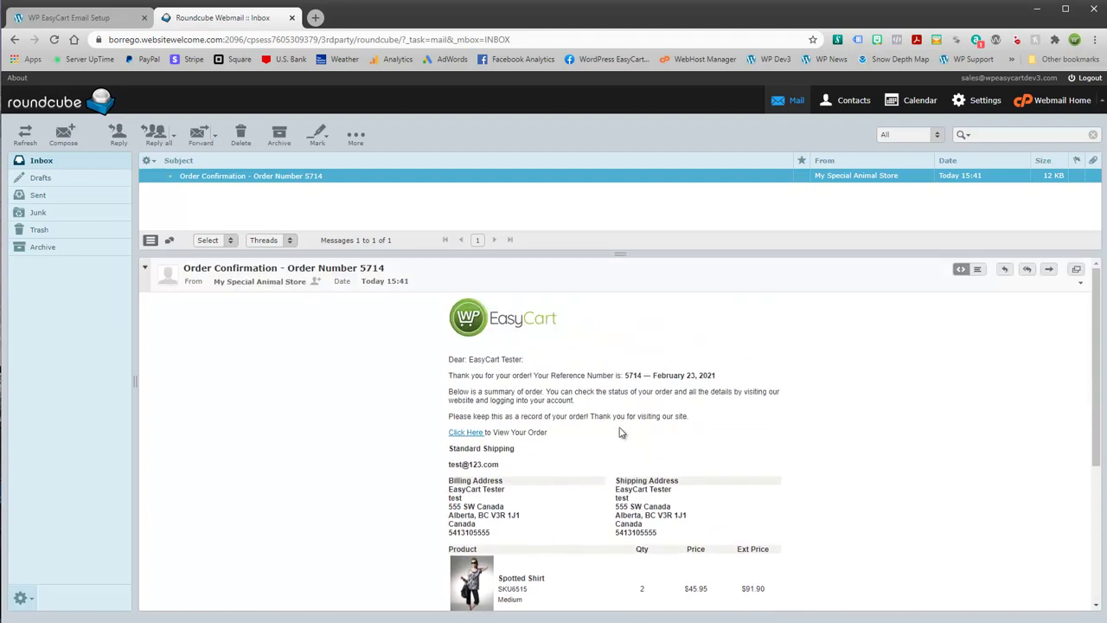
drag(451, 418, 685, 416)
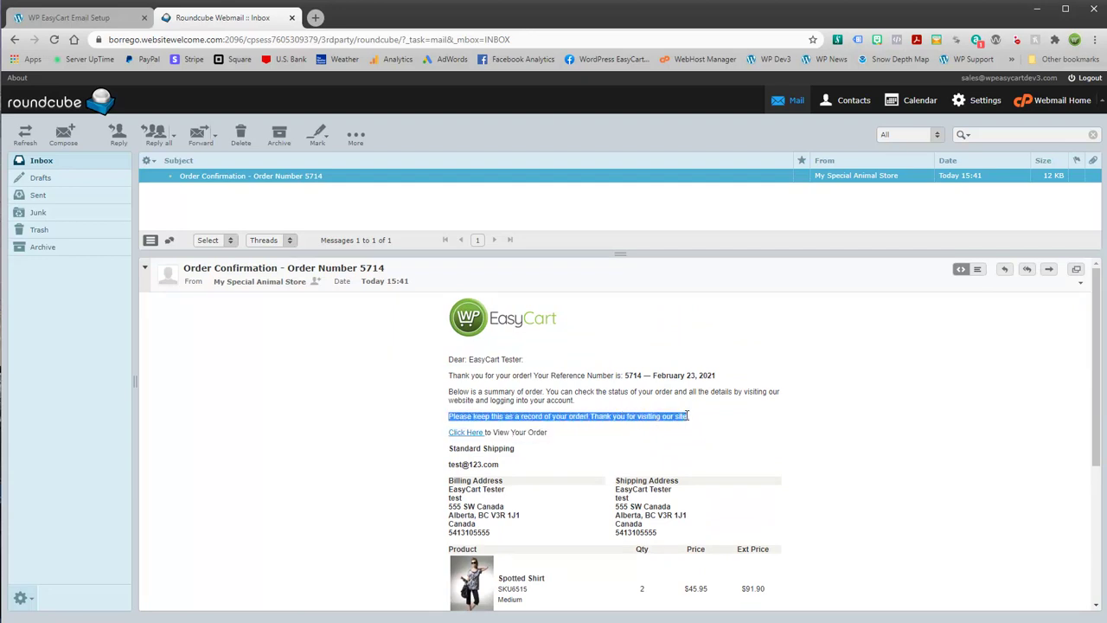
click(689, 419)
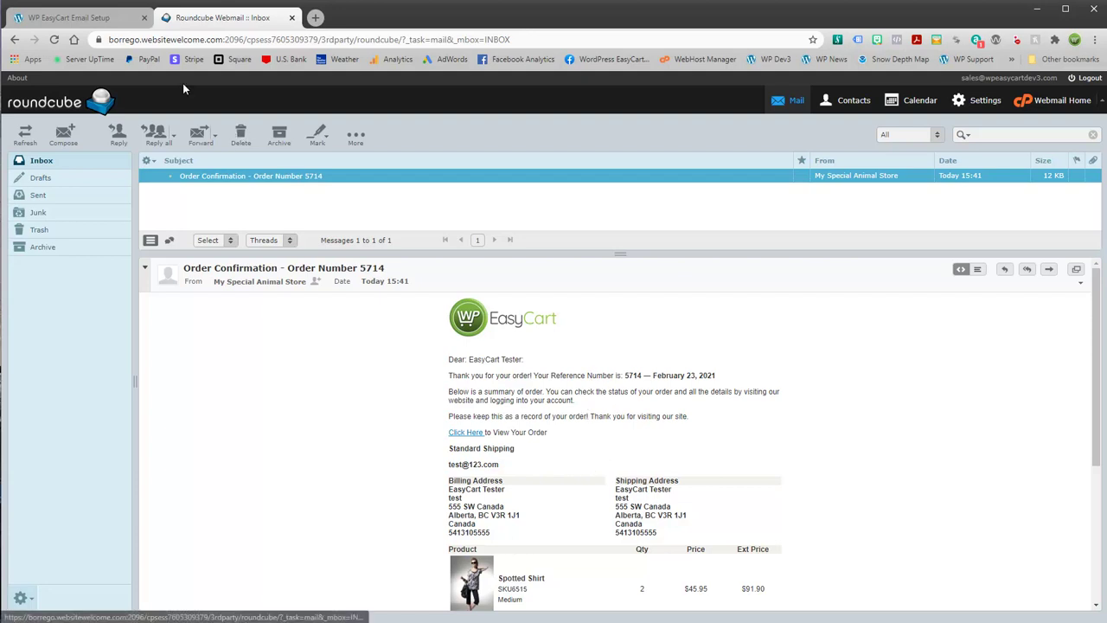
click(74, 17)
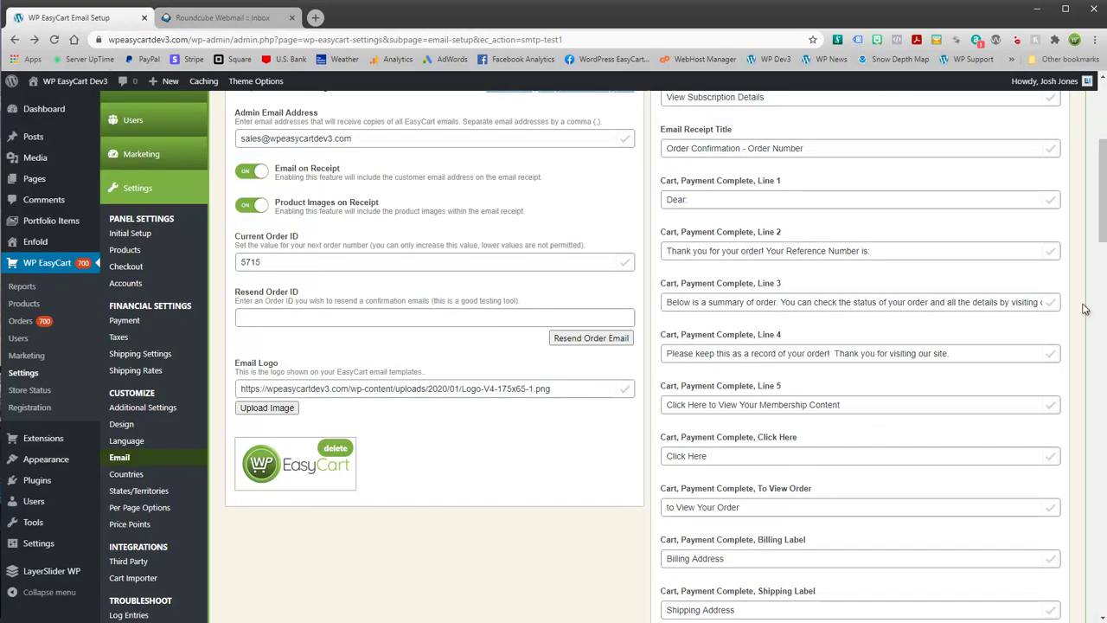
- Switch Product Images on Receipt off in Order Receipt Email Setup
drag(1096, 232, 1099, 133)
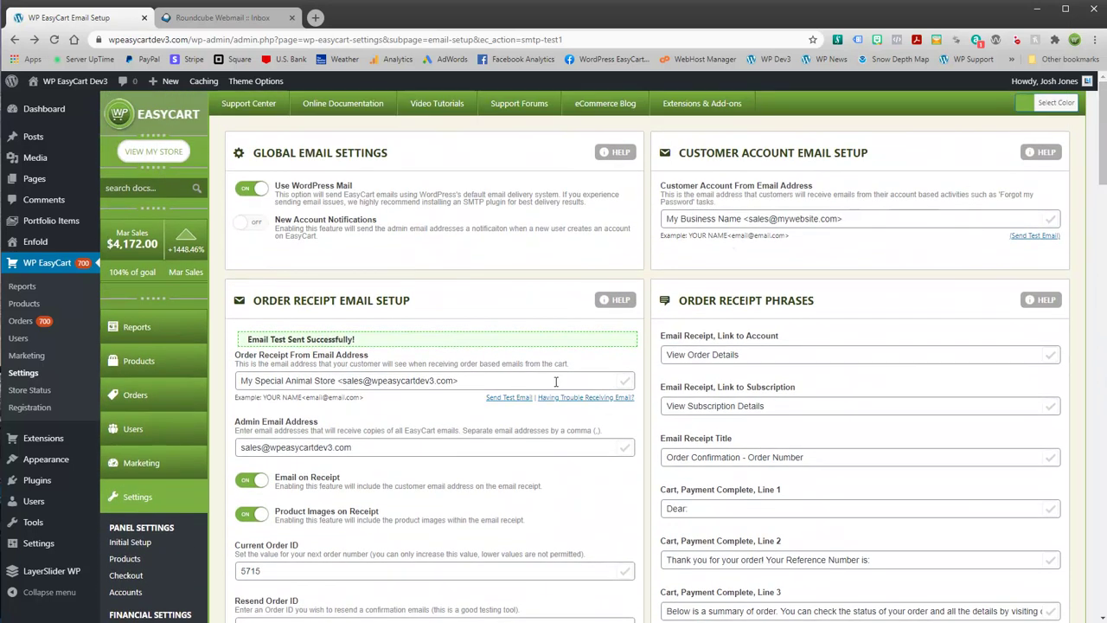
scroll(416, 484, down, 2)
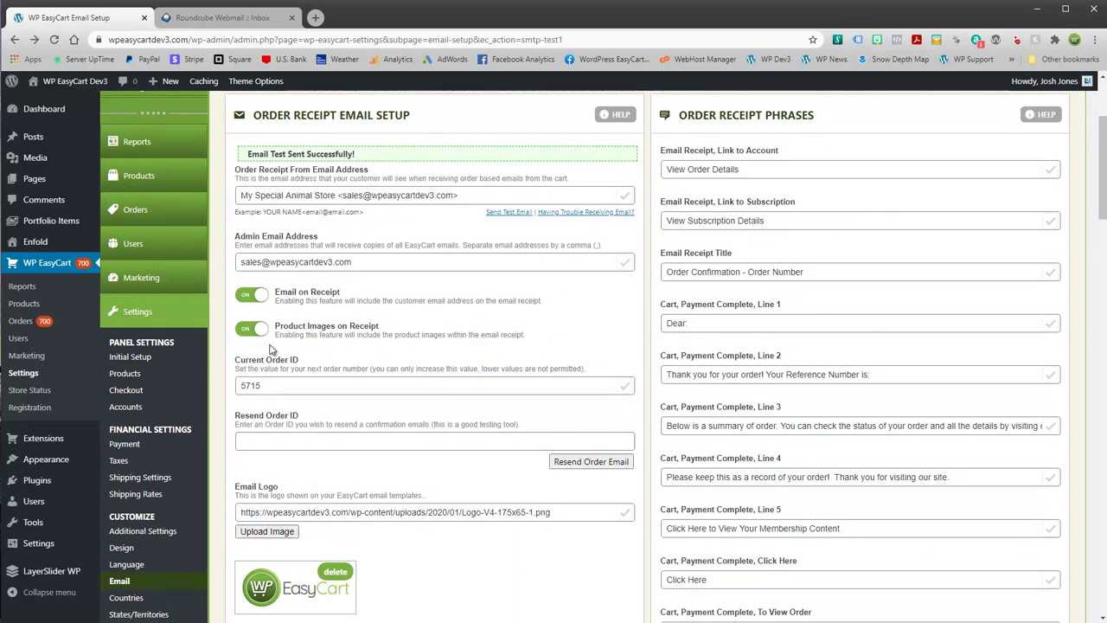
click(249, 331)
- Resend the confirmation email for order 5714 and check it in the webmail inbox
click(277, 442)
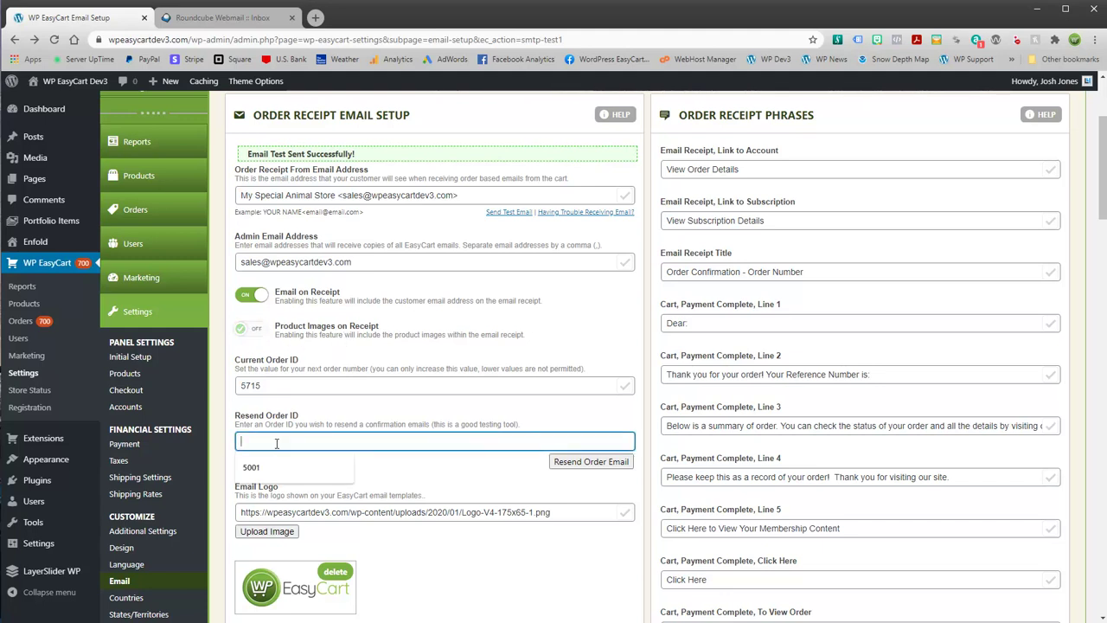
text(5714)
click(585, 466)
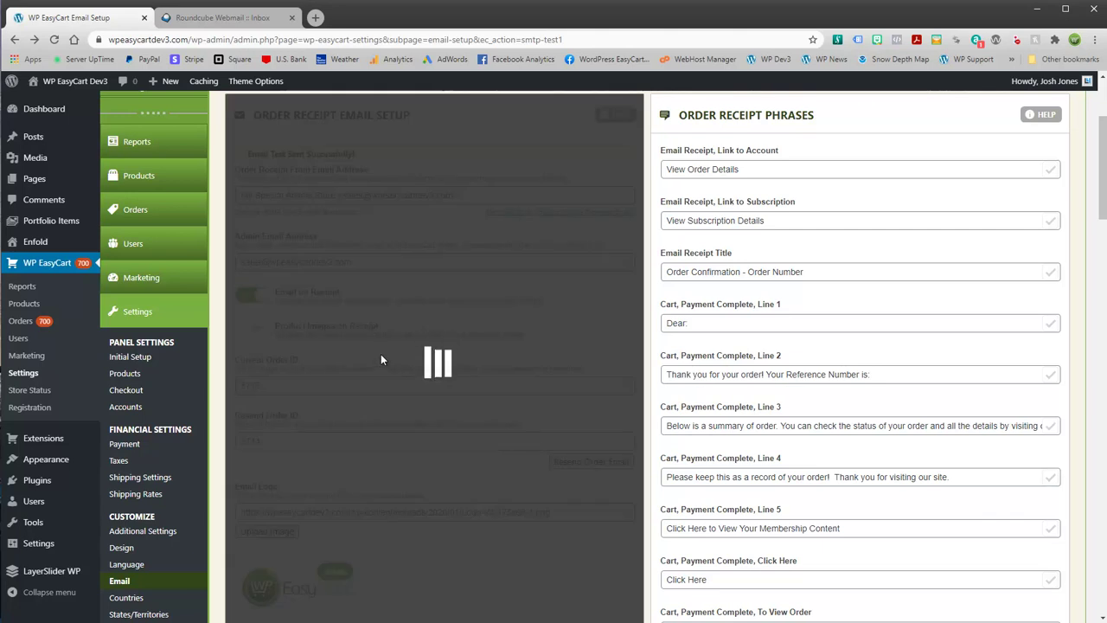
click(198, 19)
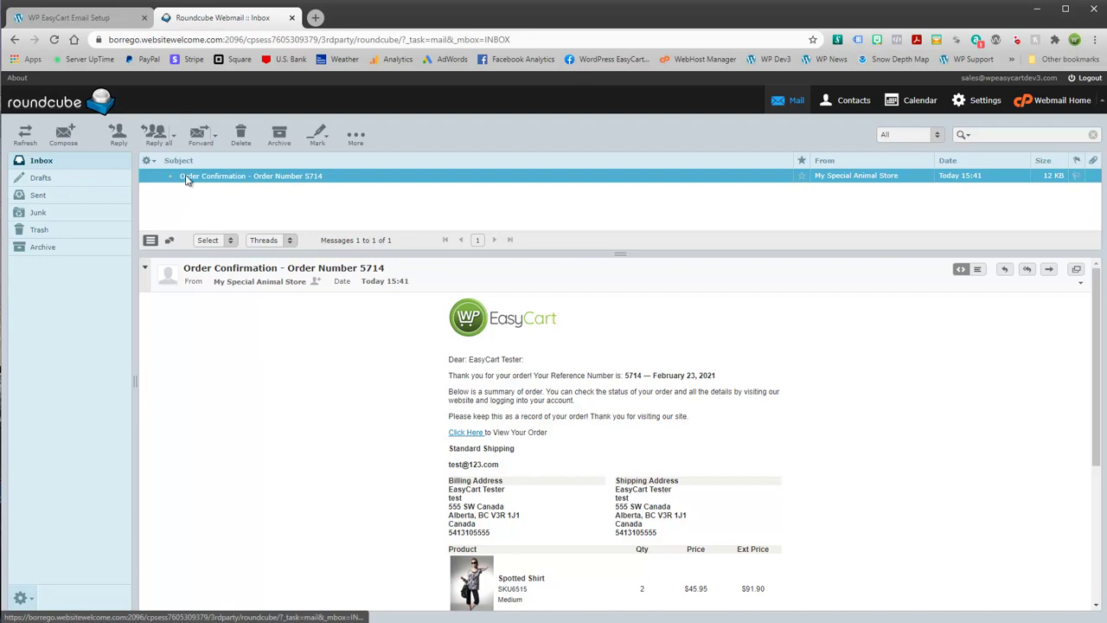
- Trash the old order 5714 confirmation and open the resent copy, now without product images
click(243, 135)
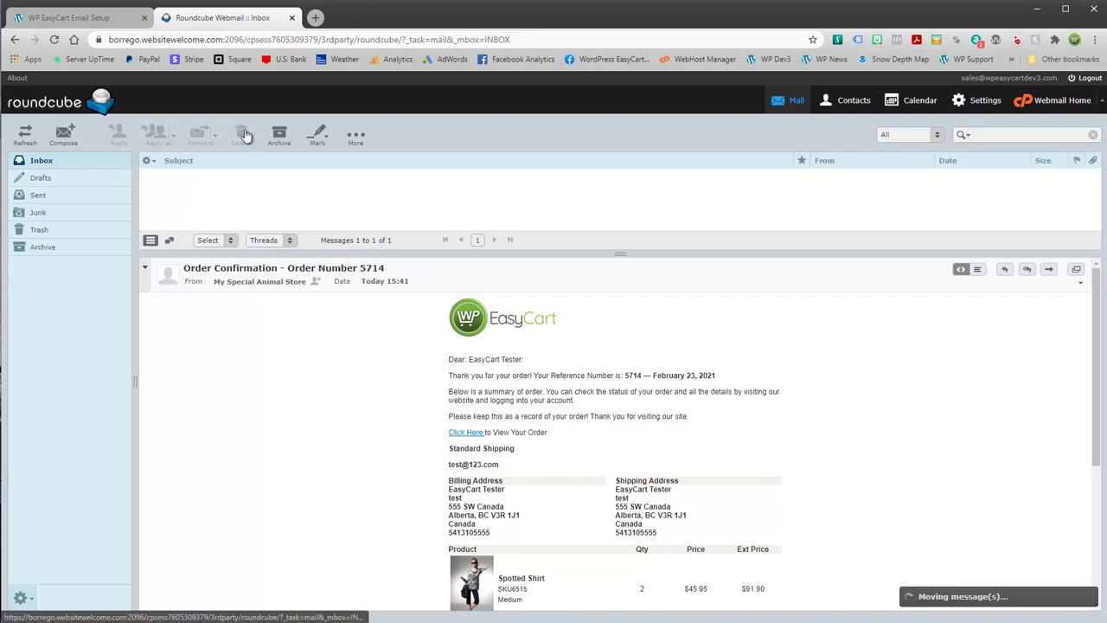
click(43, 162)
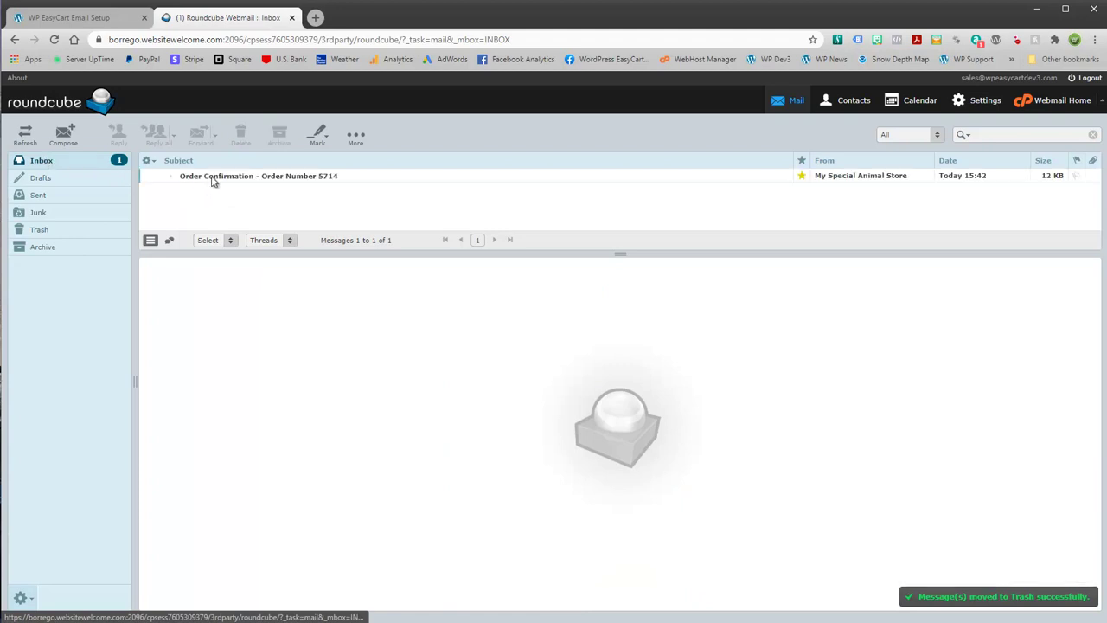
click(346, 176)
scroll(543, 420, down, 2)
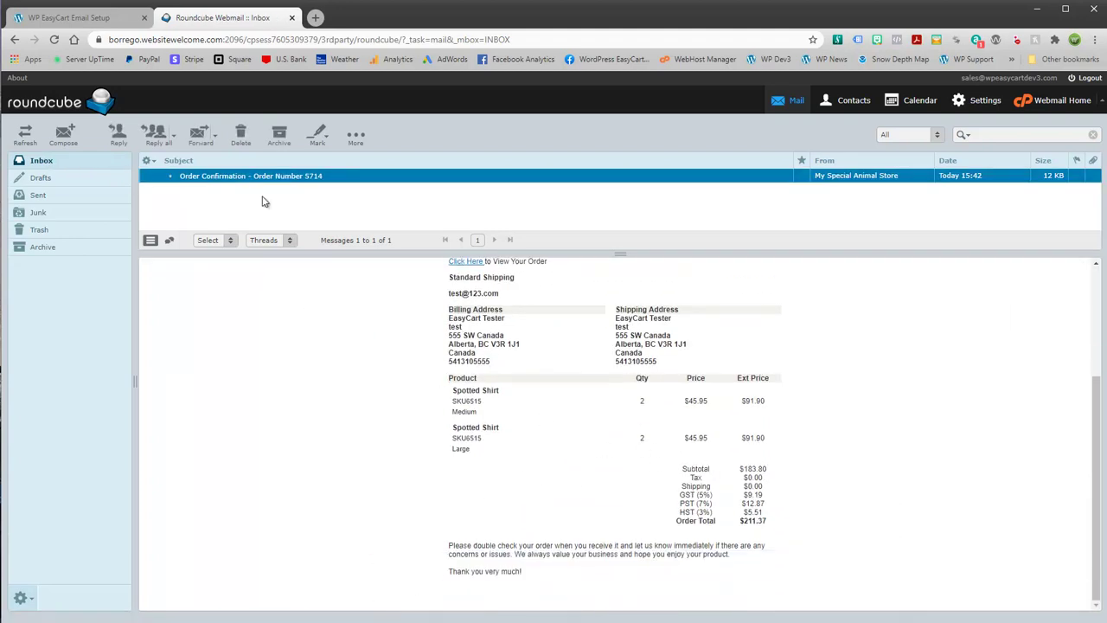
click(95, 18)
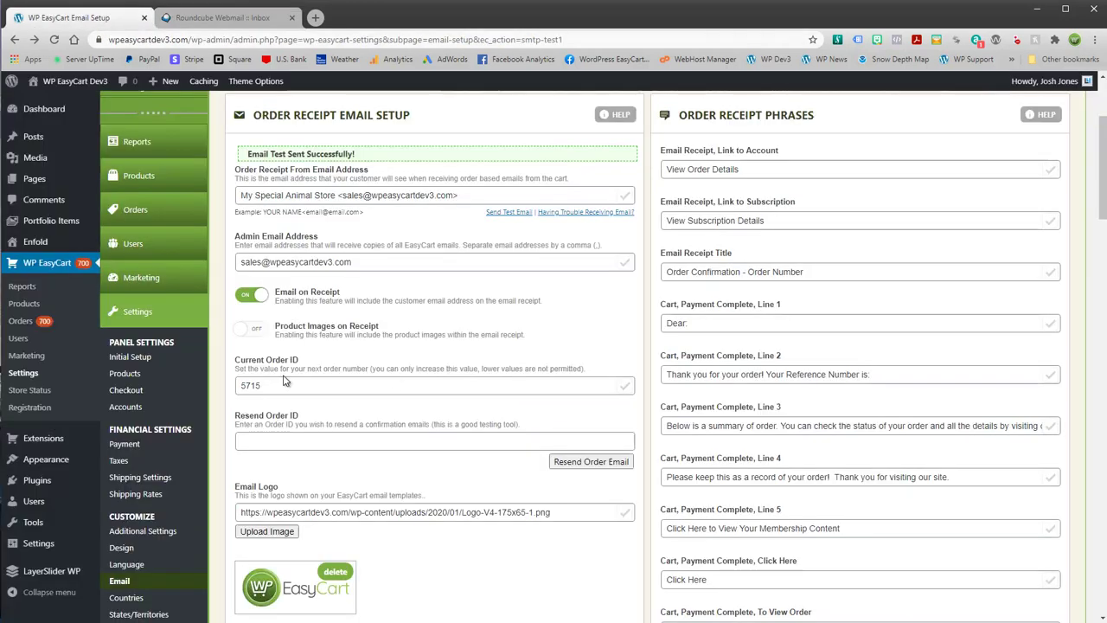
- Switch Product Images on Receipt back on and Email on Receipt off
click(252, 329)
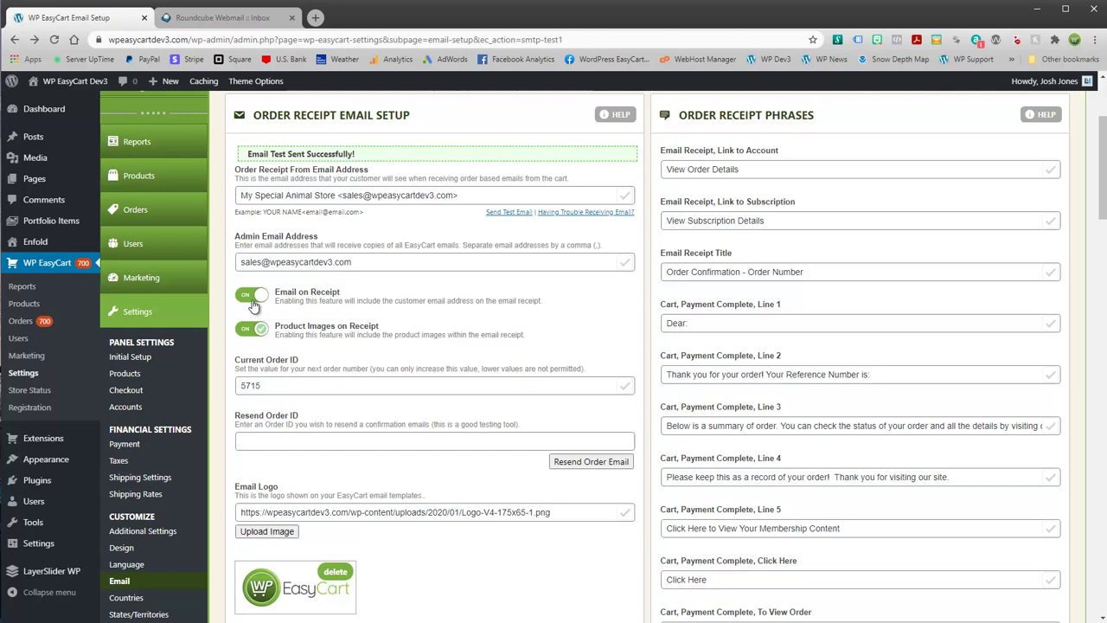
click(252, 295)
scroll(690, 313, up, 2)
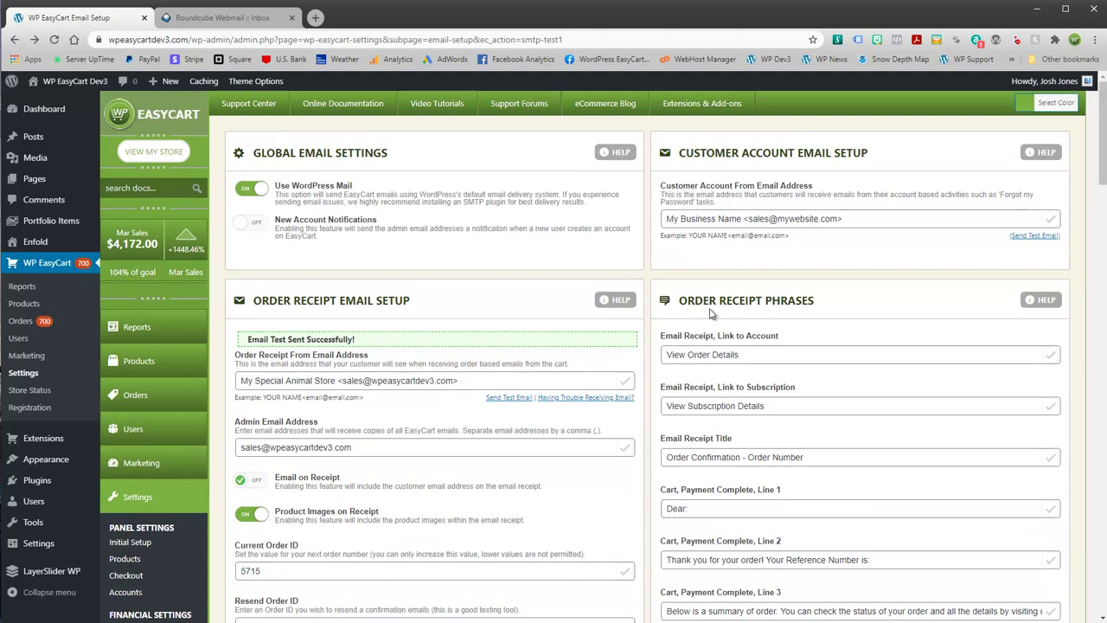
scroll(753, 268, down, 4)
scroll(753, 268, up, 4)
- Open the storefront's My Account 'Forgot Your Password?' form, then go back to the settings tab
click(223, 19)
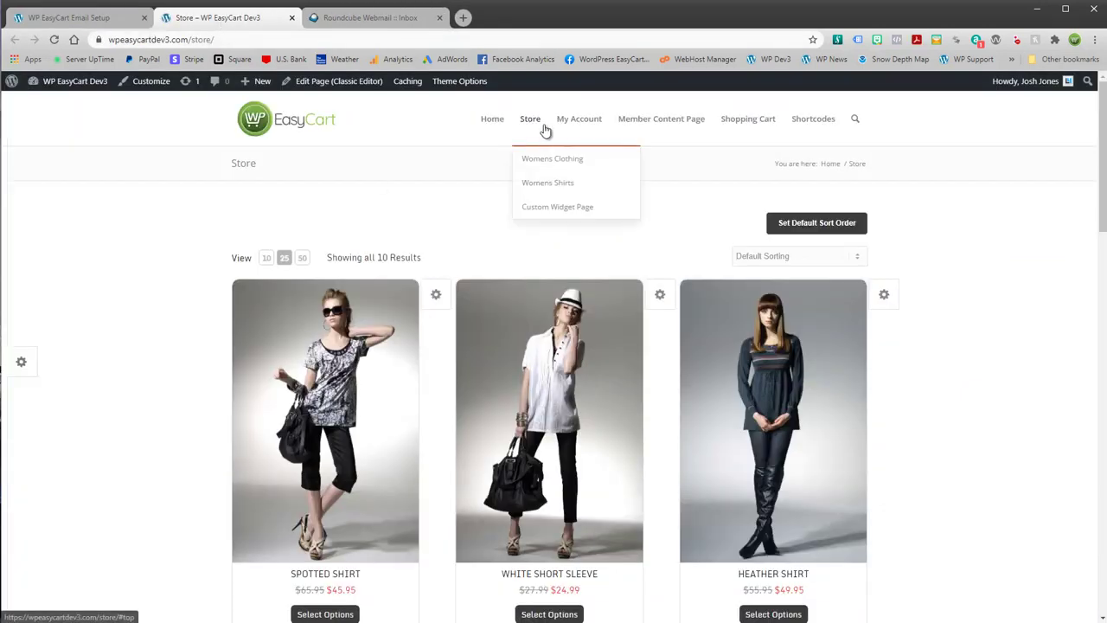
click(581, 121)
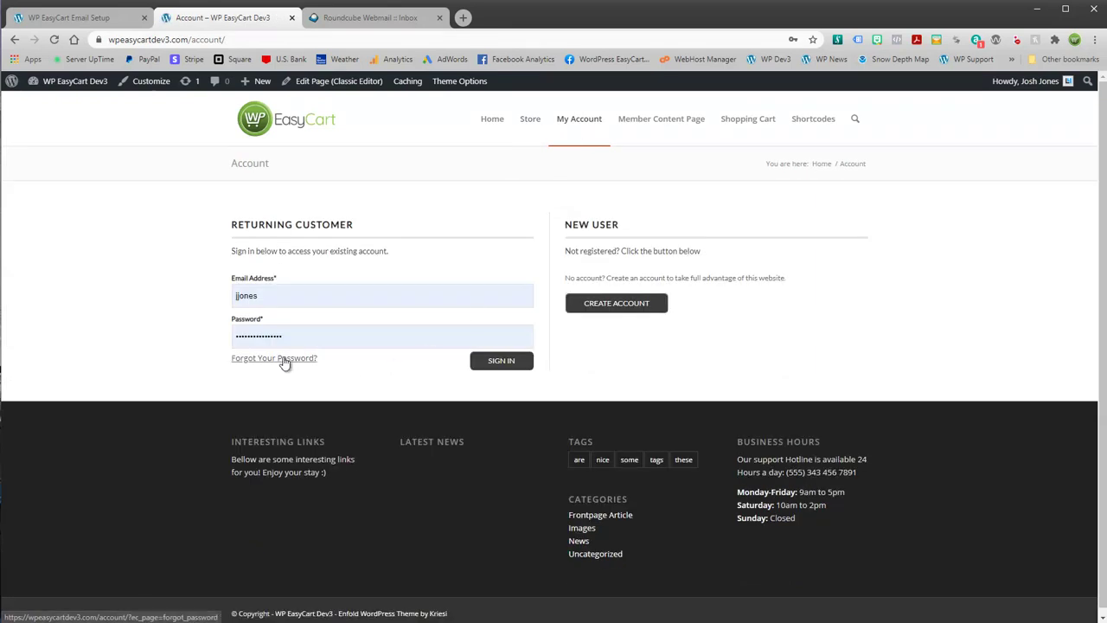
click(284, 359)
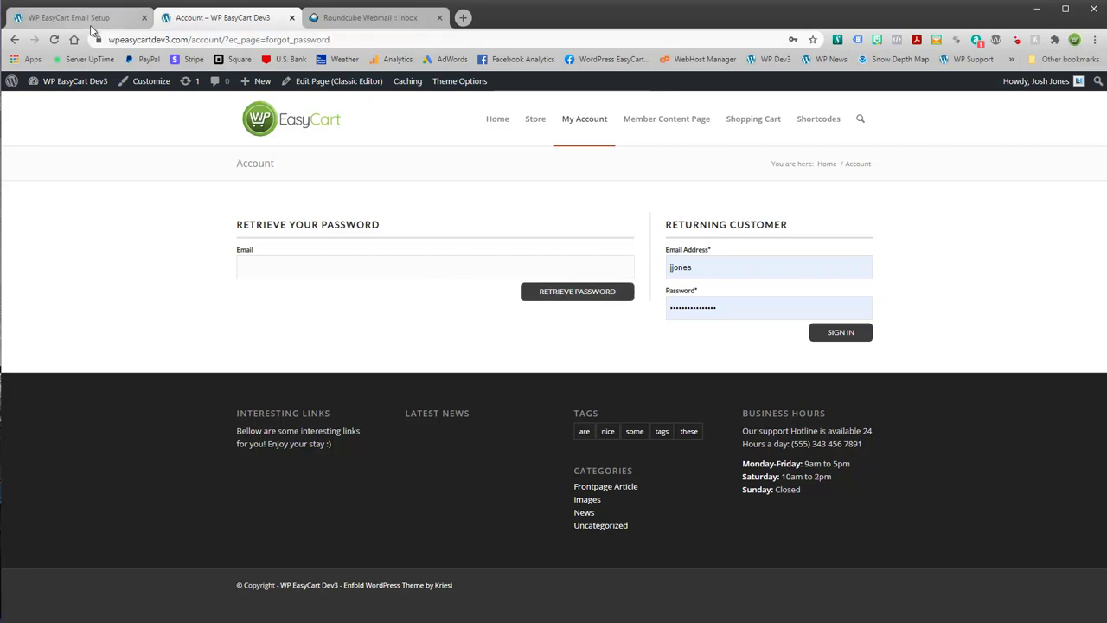
key(ctrl+shift+Tab)
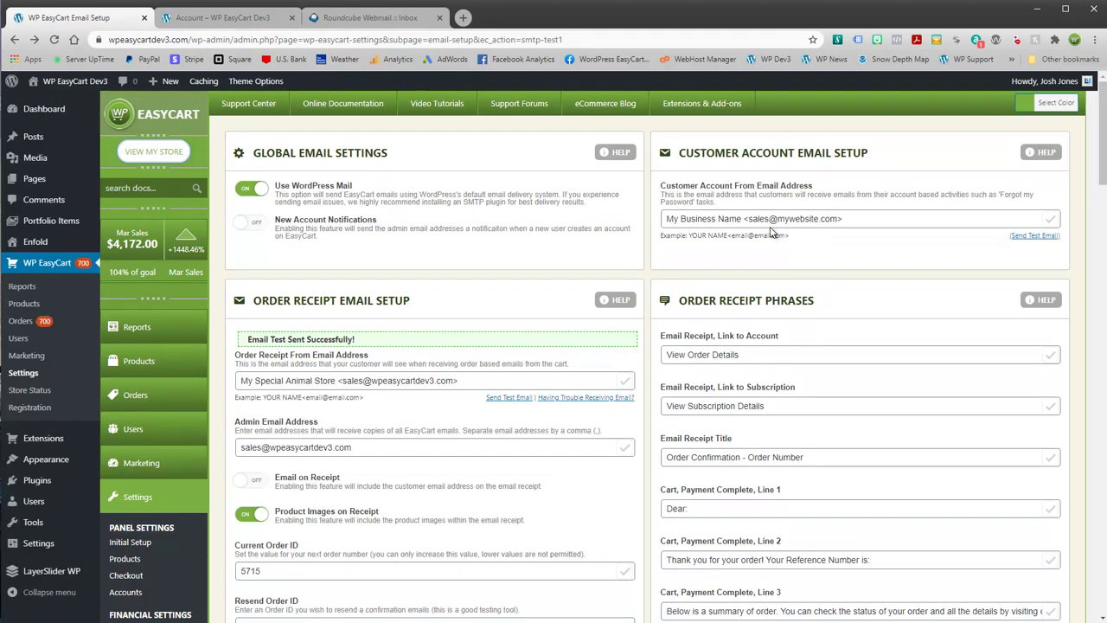
- Copy the order receipt sender 'My Special Animal Store' into the Customer Account From Email Address field
drag(463, 381, 239, 391)
key(ctrl+c)
click(851, 218)
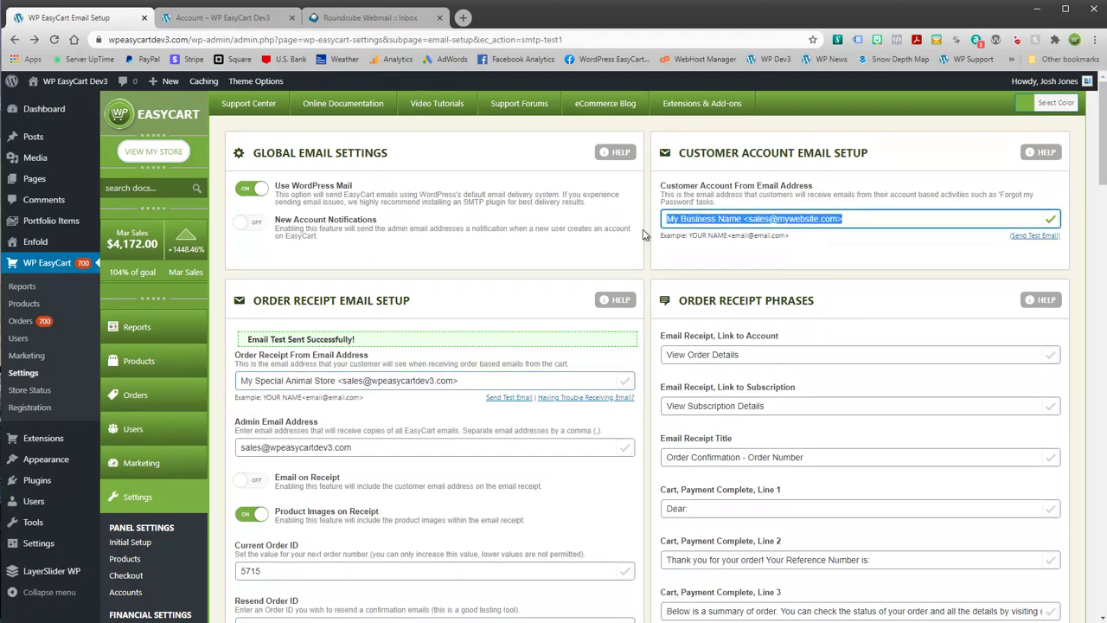
key(ctrl+v)
triple_click(771, 223)
key(ctrl+v)
key(Tab)
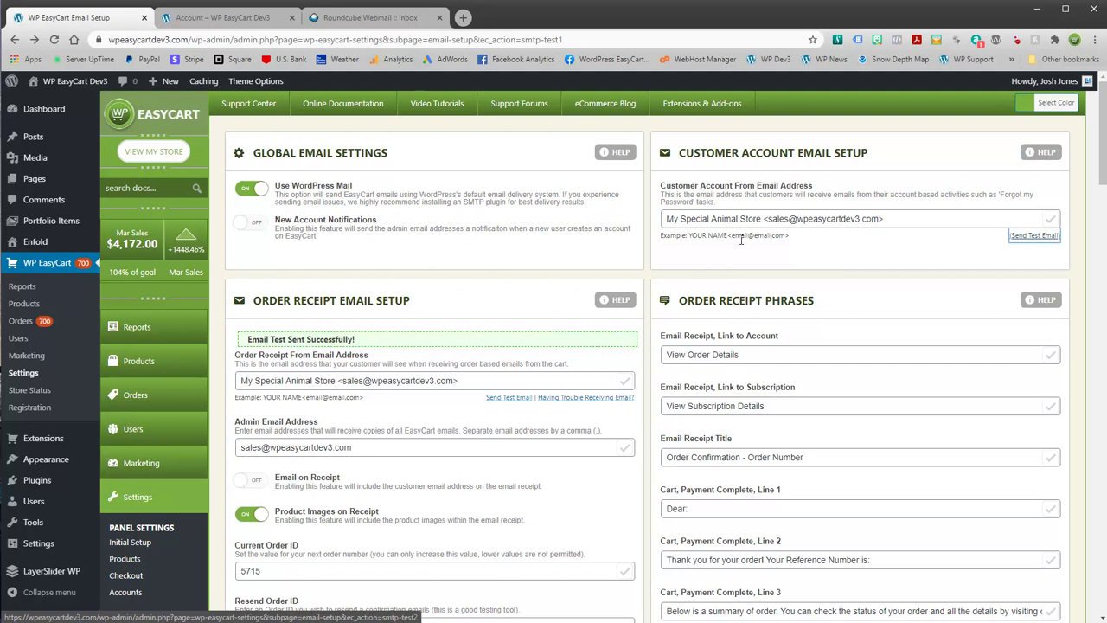
scroll(622, 304, down, 1)
scroll(521, 311, up, 1)
click(217, 19)
click(341, 19)
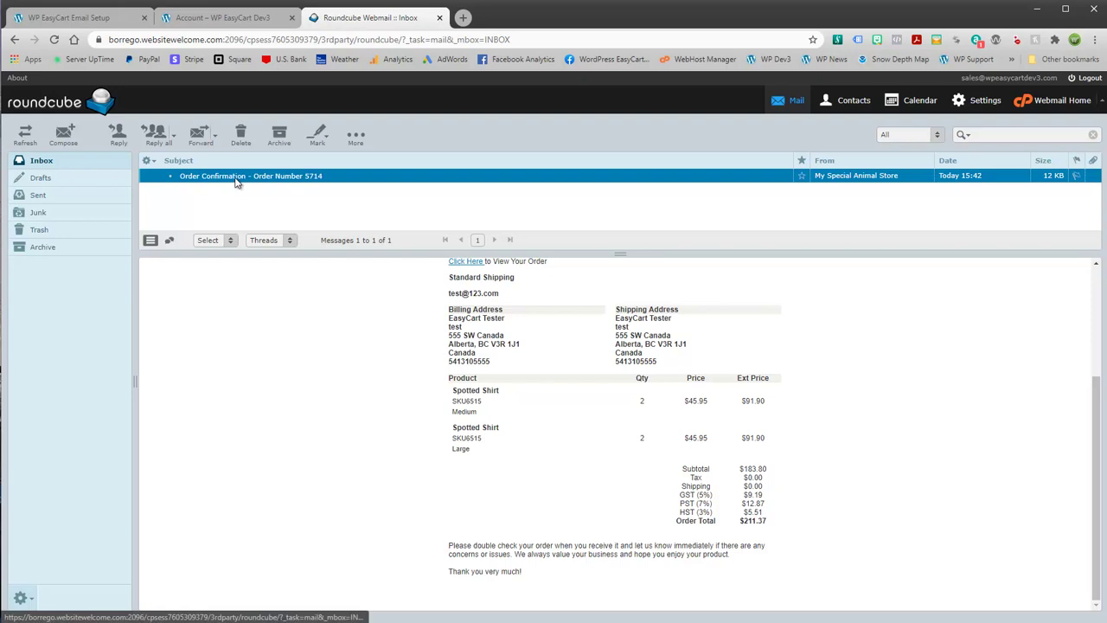
- Delete the old confirmation in Roundcube and resend order 5714's confirmation from EasyCart
key(Delete)
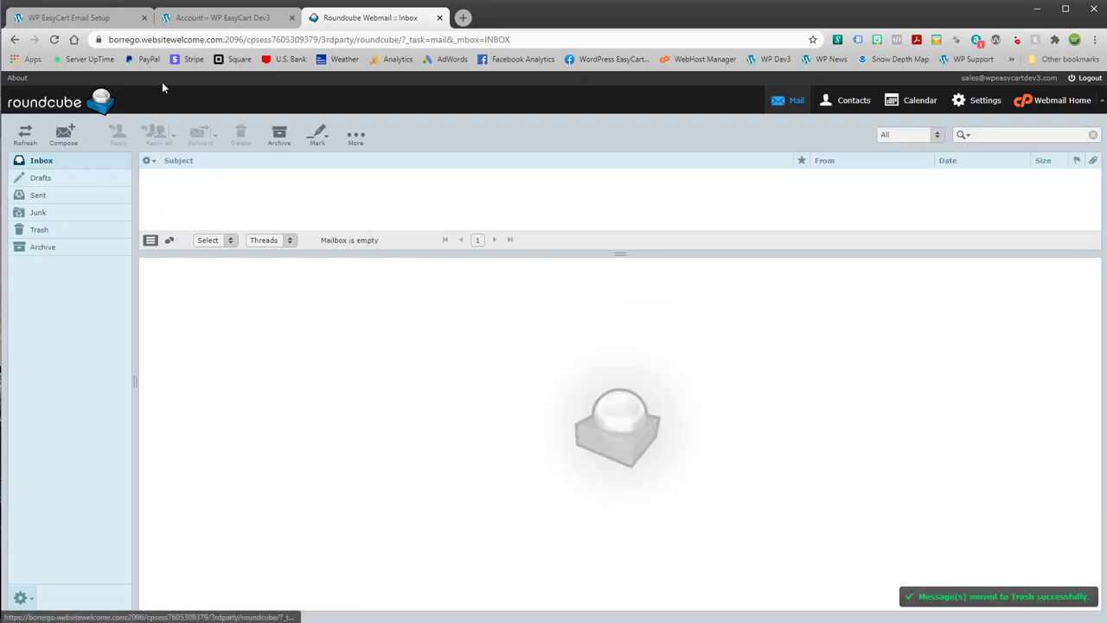
click(77, 19)
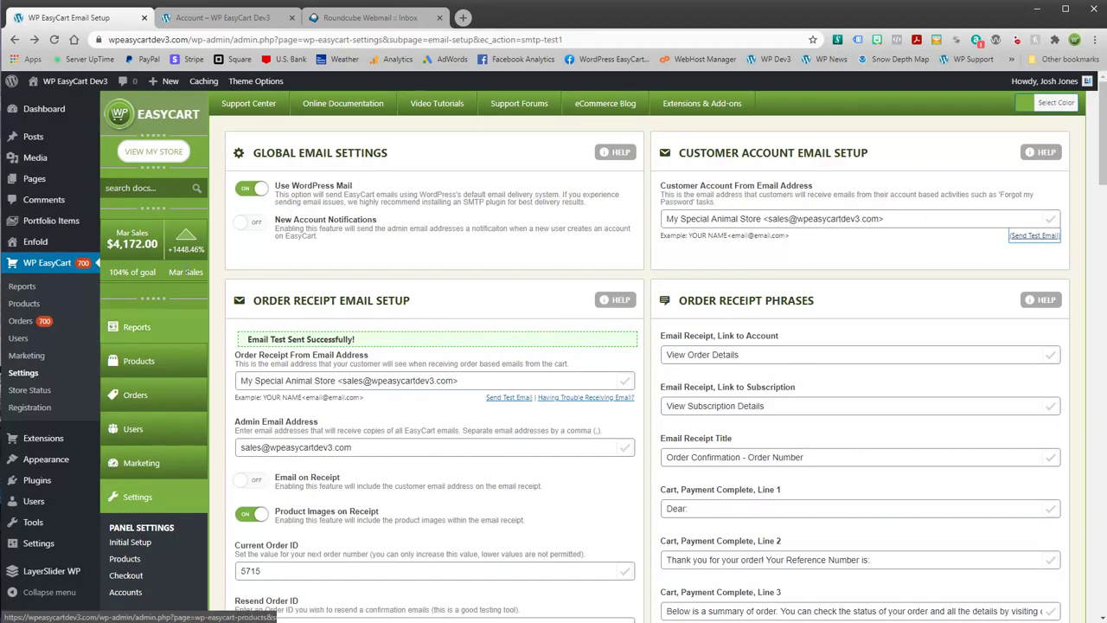
scroll(271, 561, down, 2)
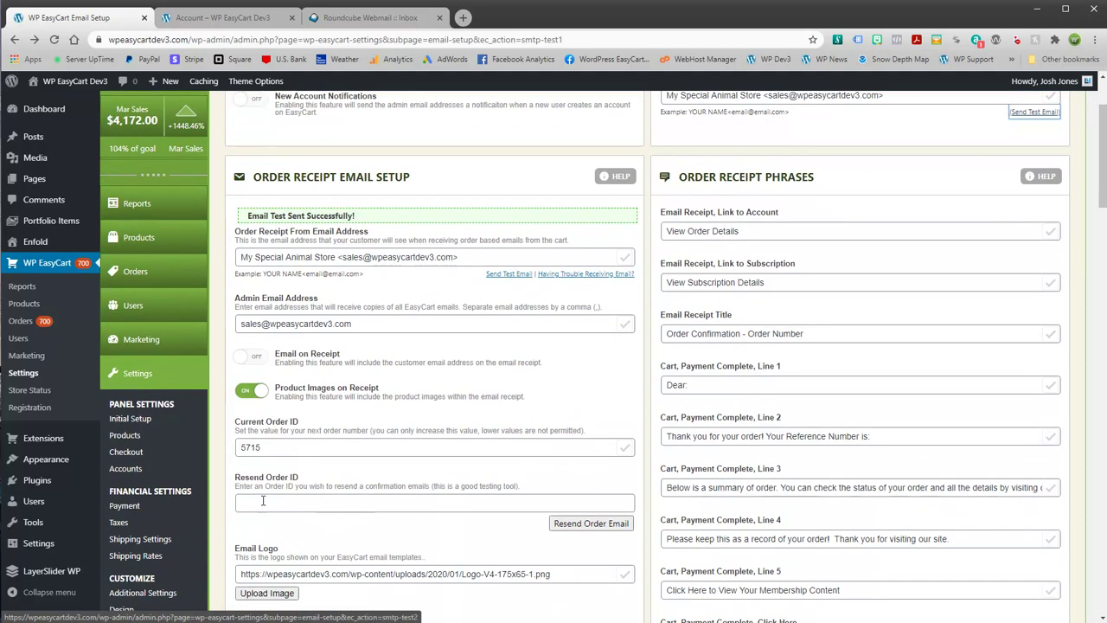
click(288, 495)
text(5714)
click(571, 524)
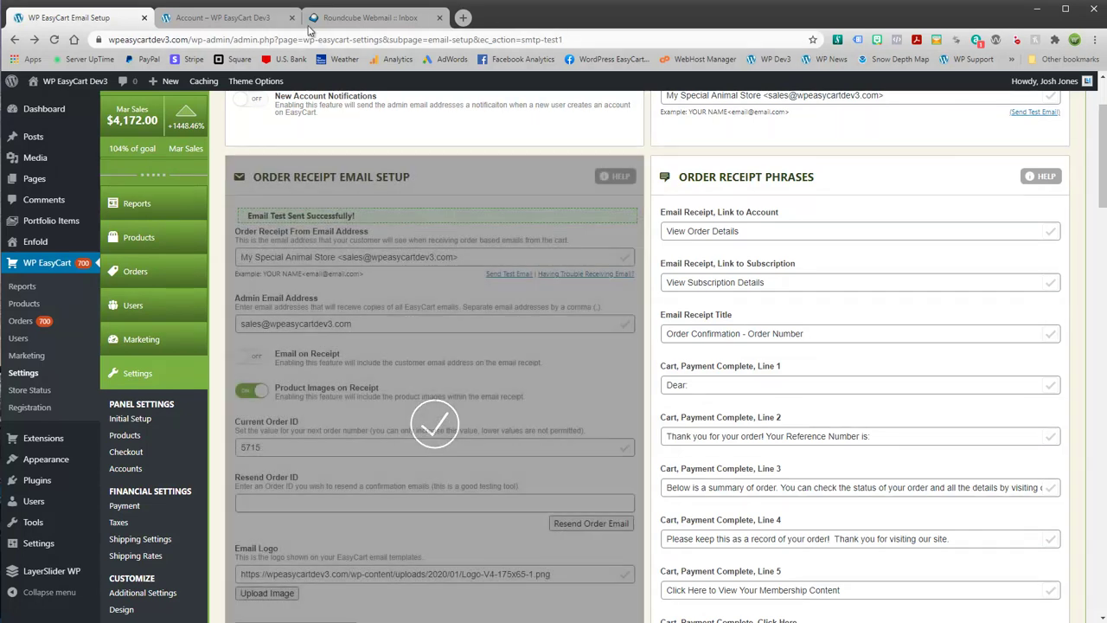
- Refresh Roundcube, read the resent order 5714 confirmation with product images, and highlight its record-keeping line
click(370, 17)
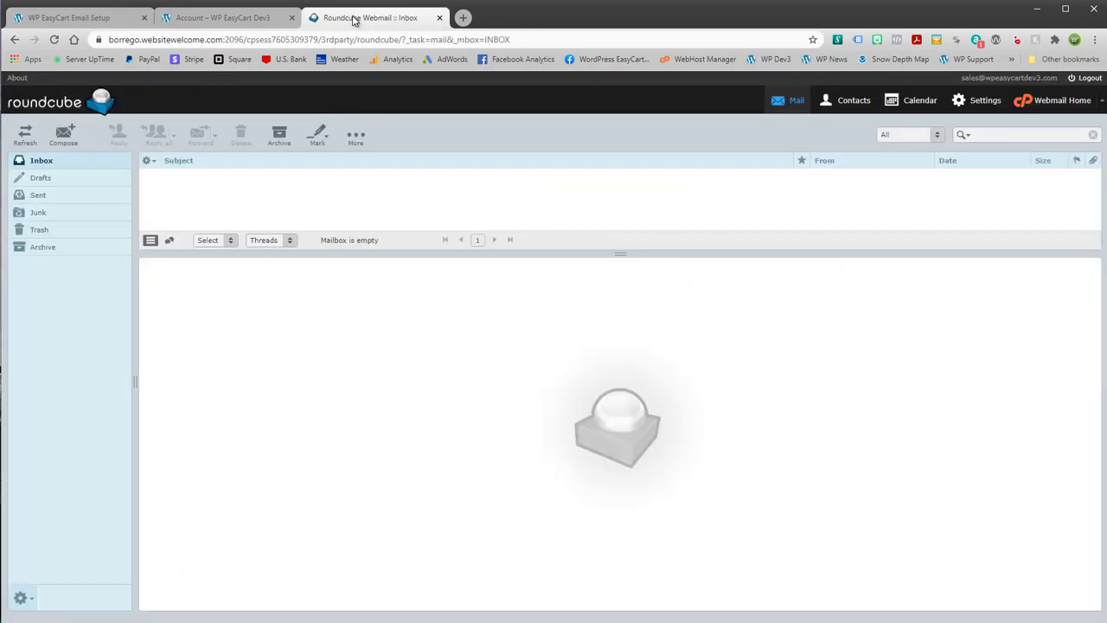
click(26, 149)
click(26, 138)
click(219, 176)
scroll(505, 363, down, 3)
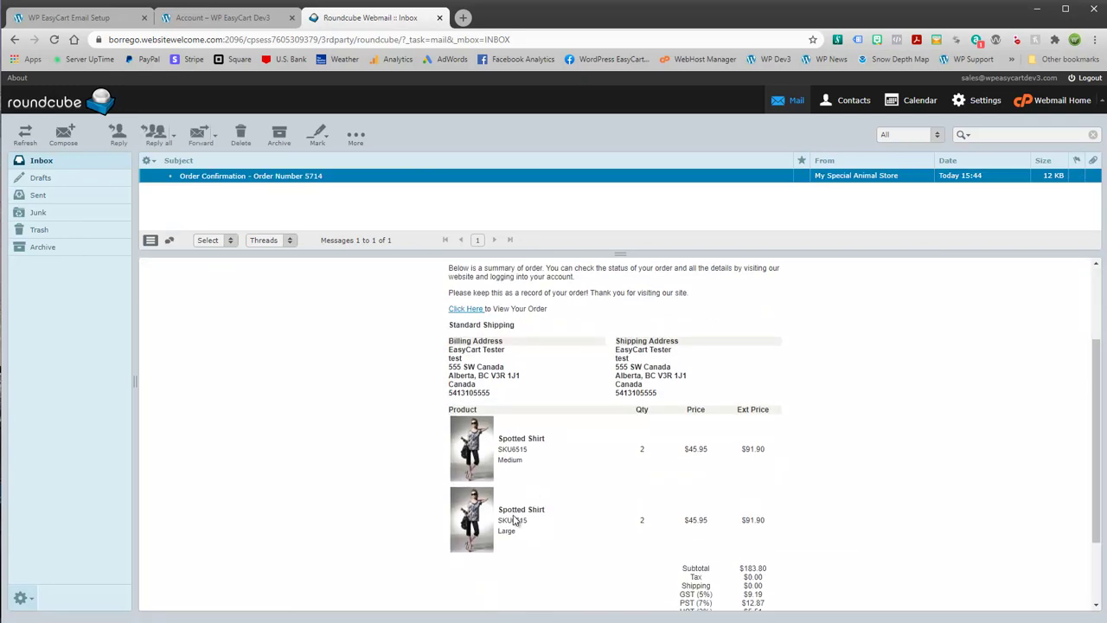
scroll(530, 506, down, 2)
scroll(531, 494, up, 2)
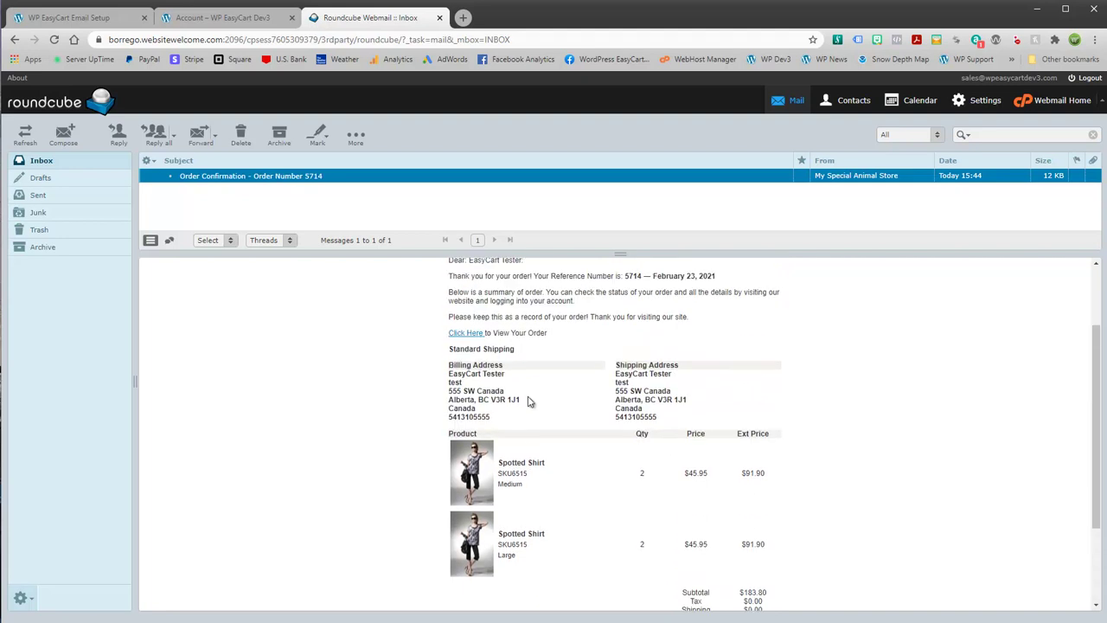
drag(449, 320, 704, 316)
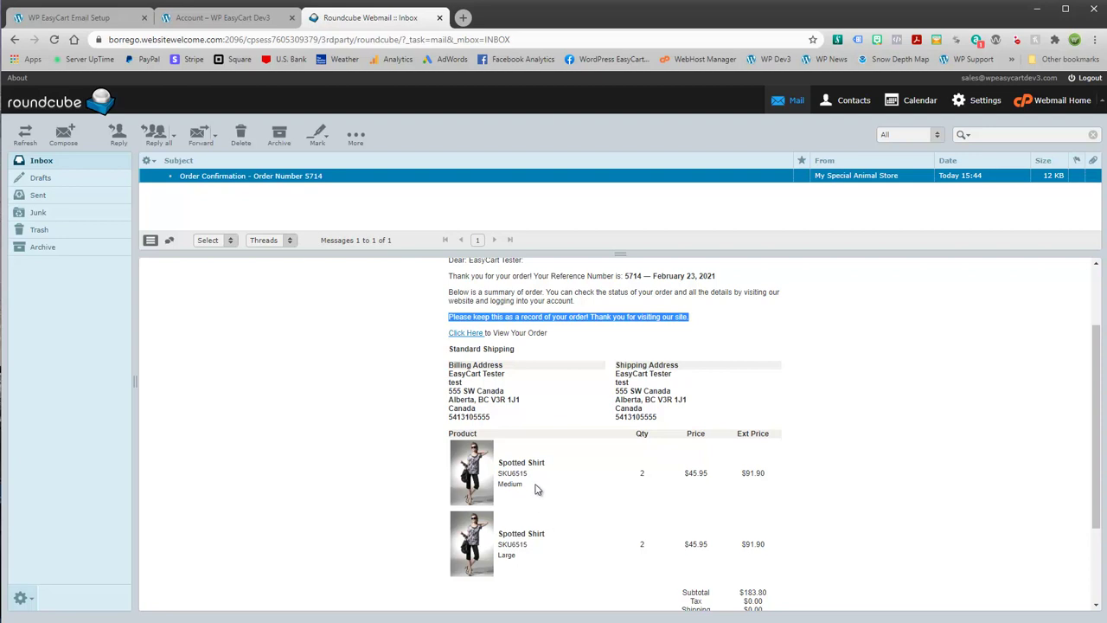
scroll(393, 458, up, 2)
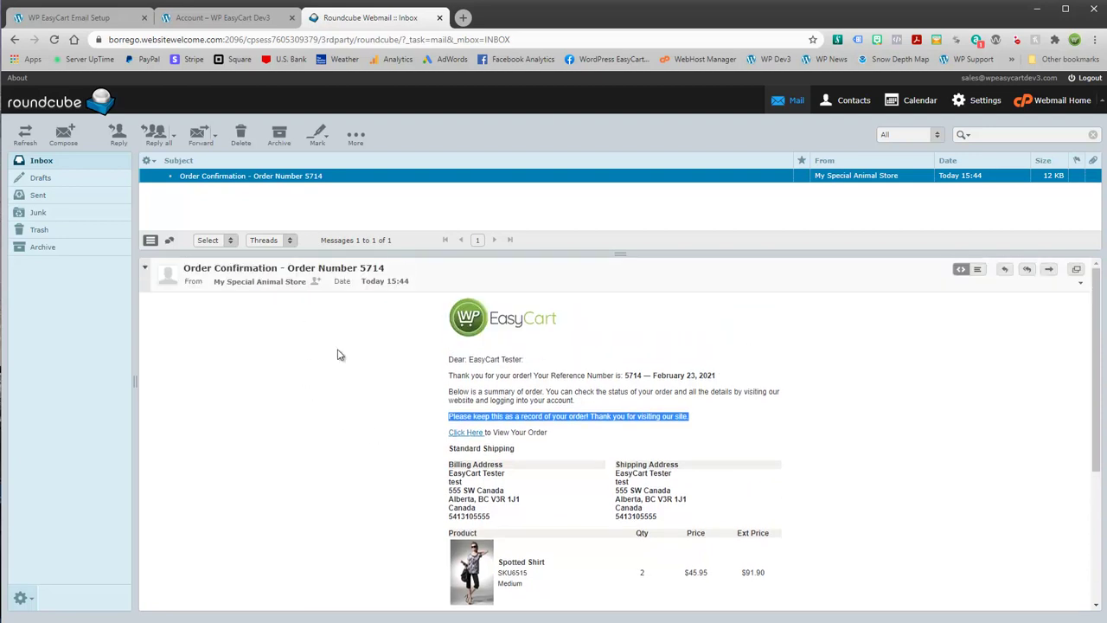
- Open the Spotted Shirt product for editing from the Products list
click(104, 23)
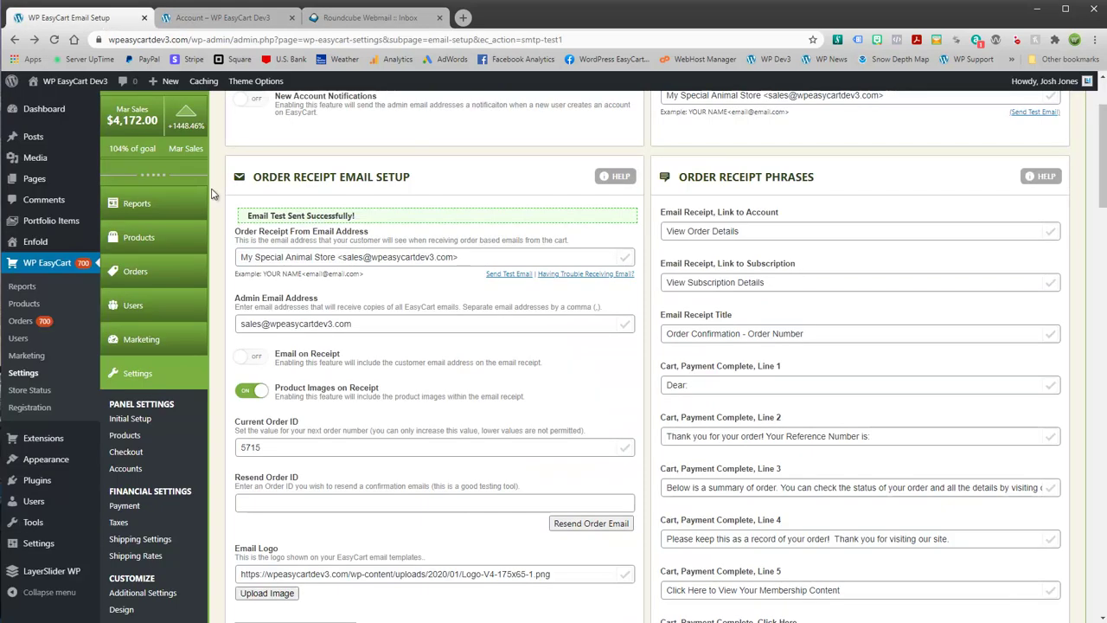
click(138, 239)
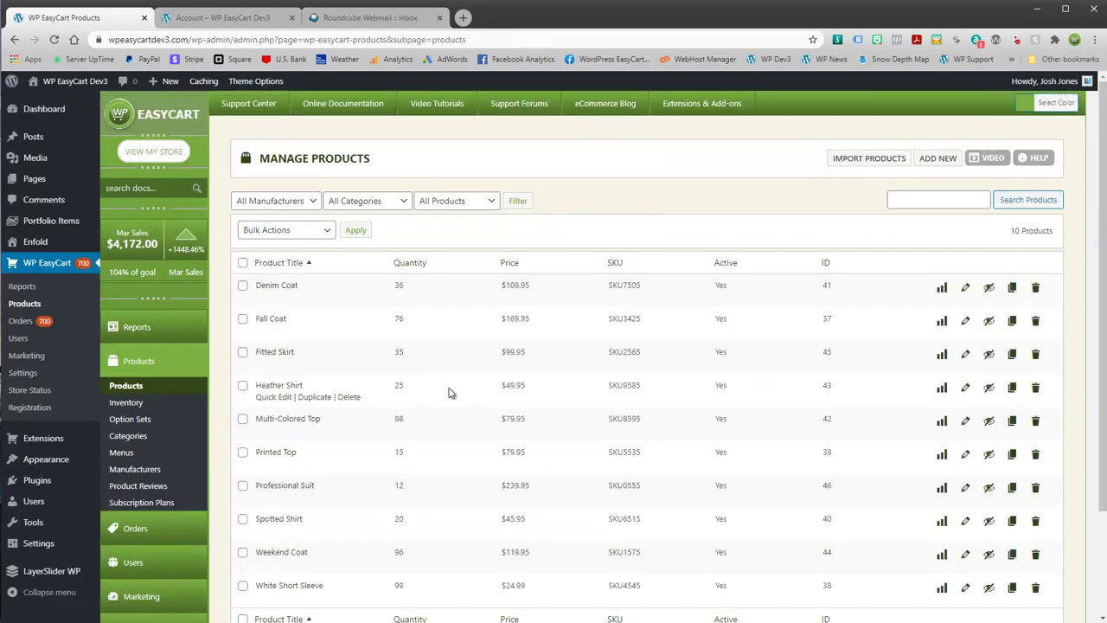
scroll(447, 397, down, 3)
click(271, 398)
scroll(536, 366, down, 5)
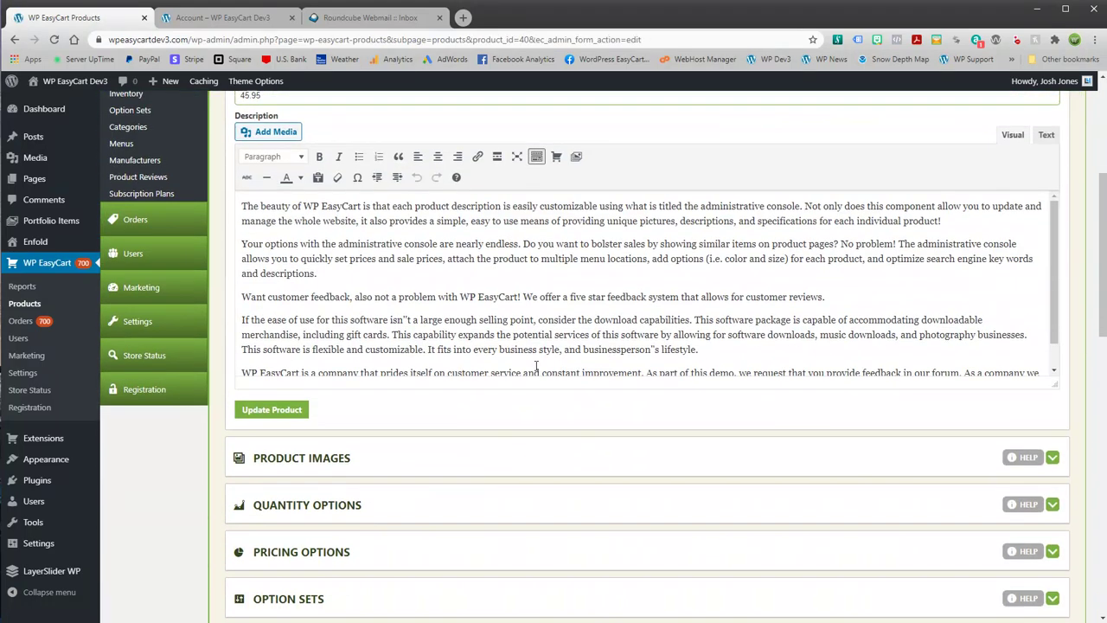
scroll(498, 440, down, 10)
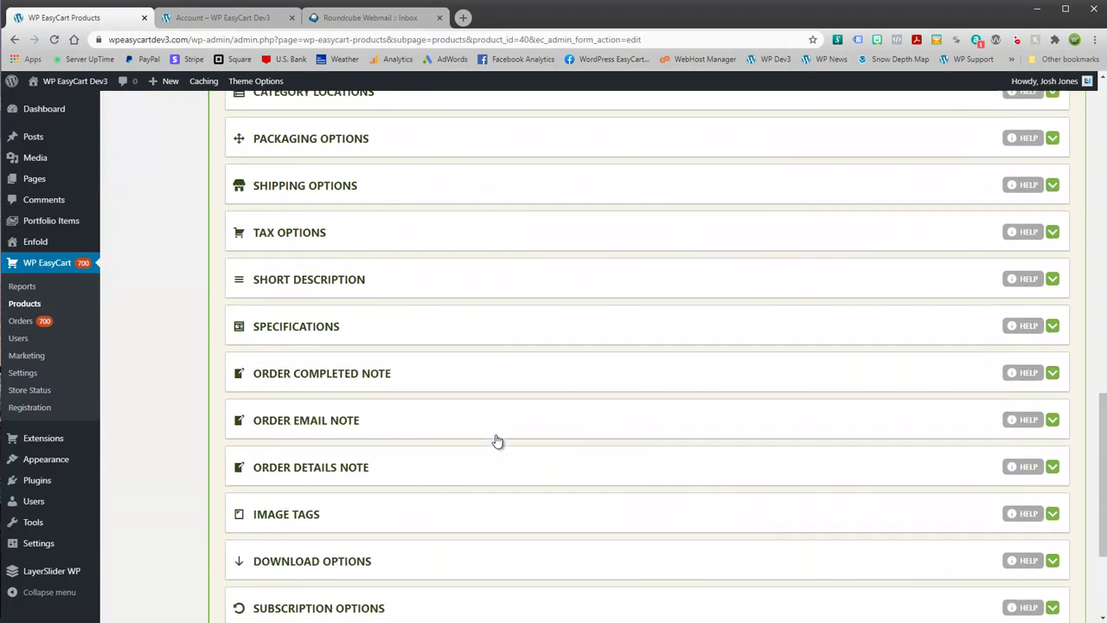
- Check the product's note sections and leave the empty Order Email Note editor expanded
click(344, 258)
click(338, 265)
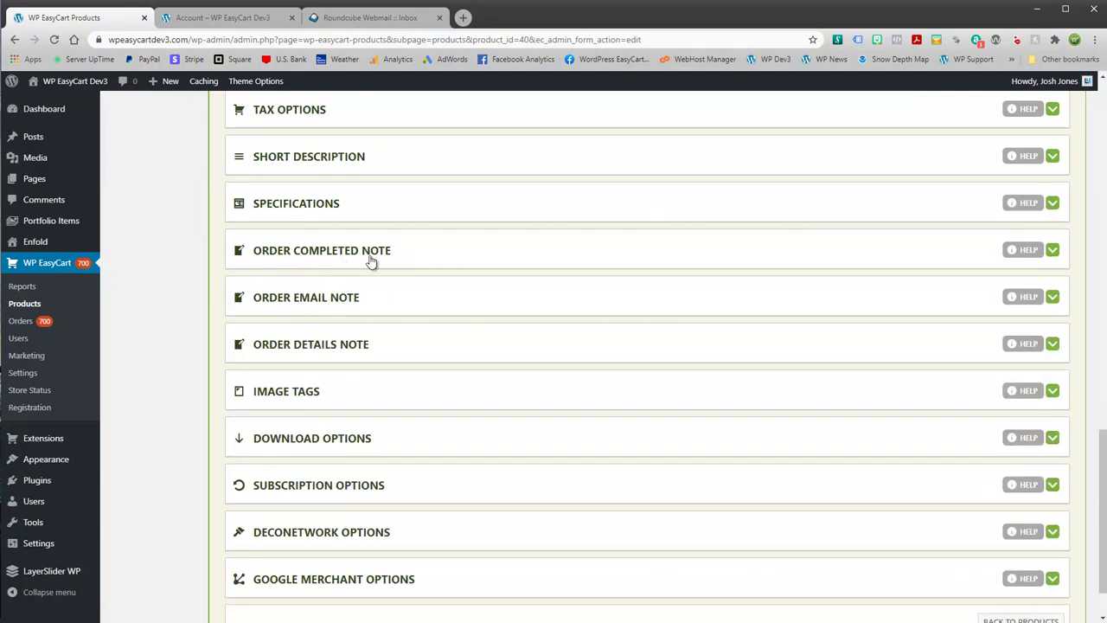
click(309, 297)
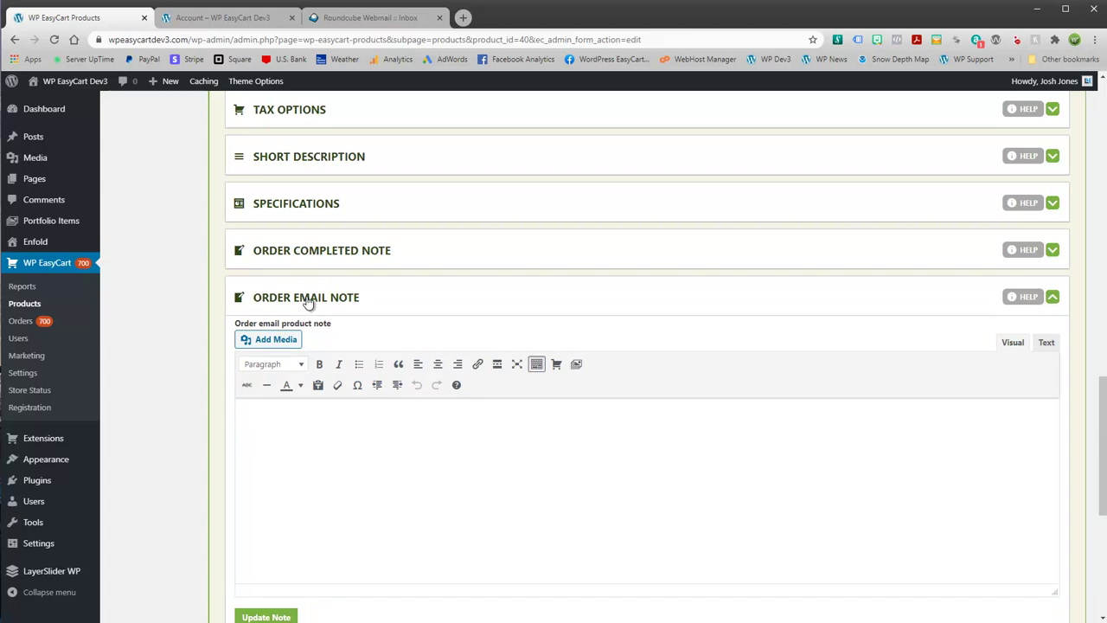
click(308, 299)
click(304, 345)
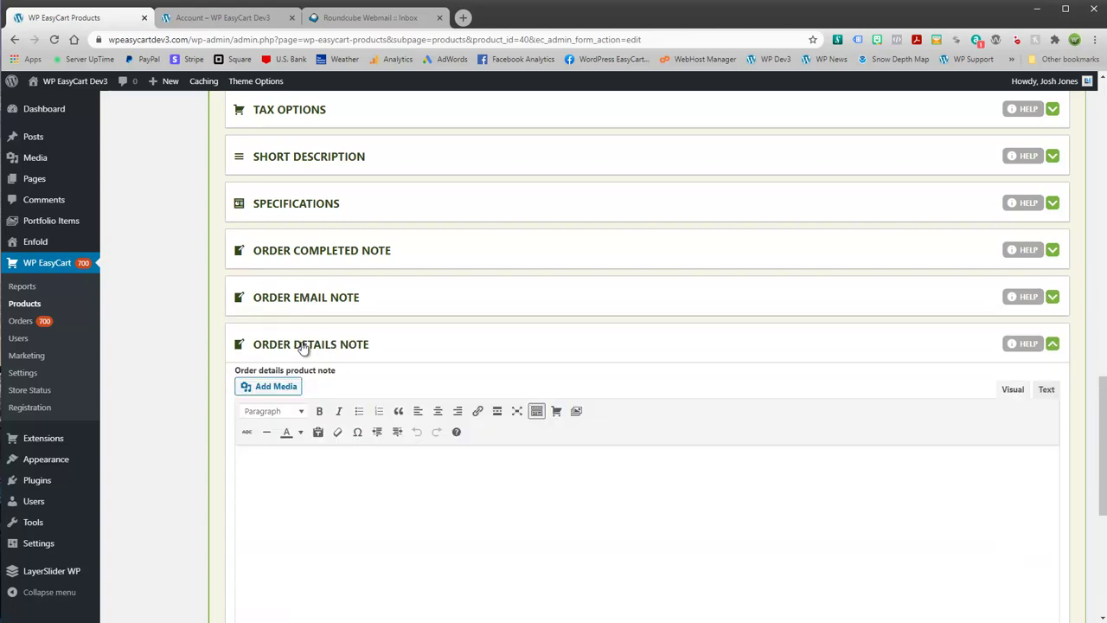
click(304, 345)
click(315, 301)
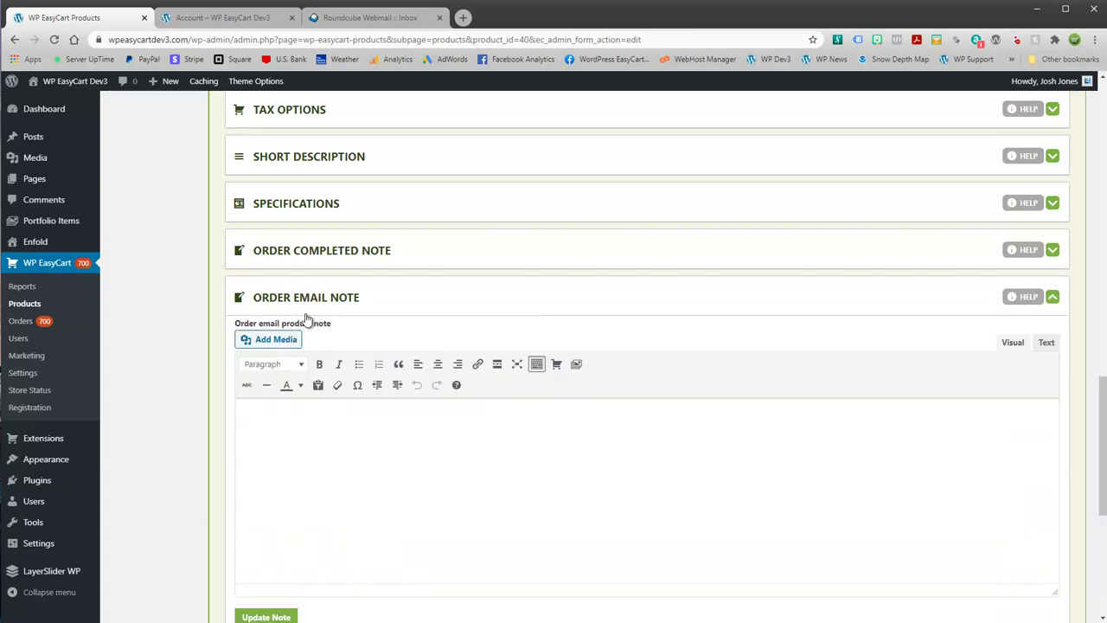
click(364, 454)
text(This a special message with a custom Link.)
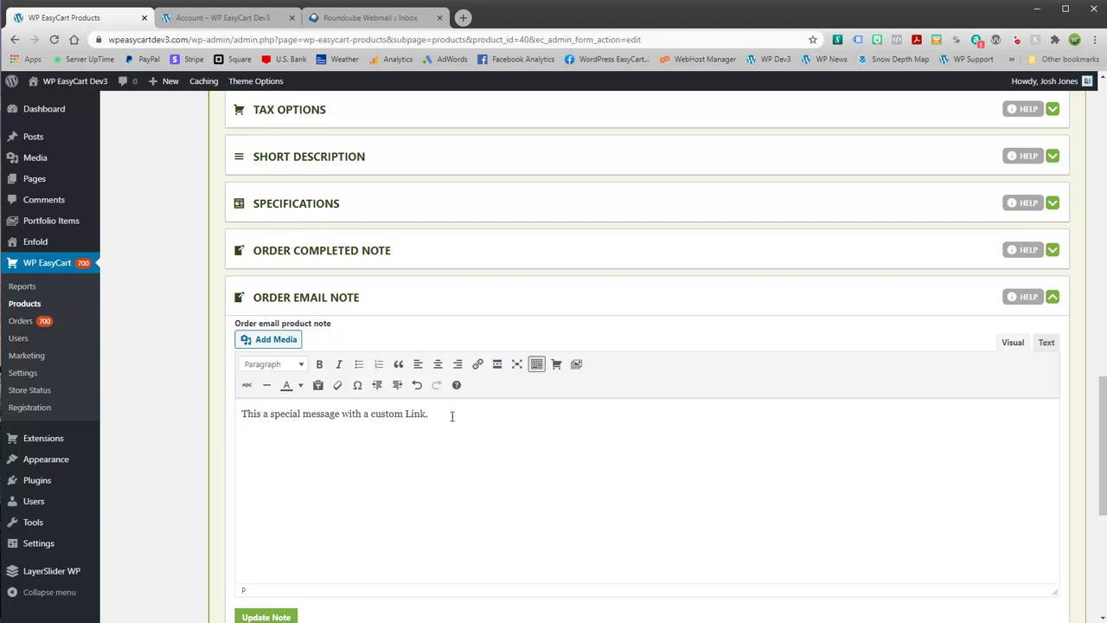
drag(447, 414, 355, 413)
drag(432, 417, 374, 415)
click(478, 364)
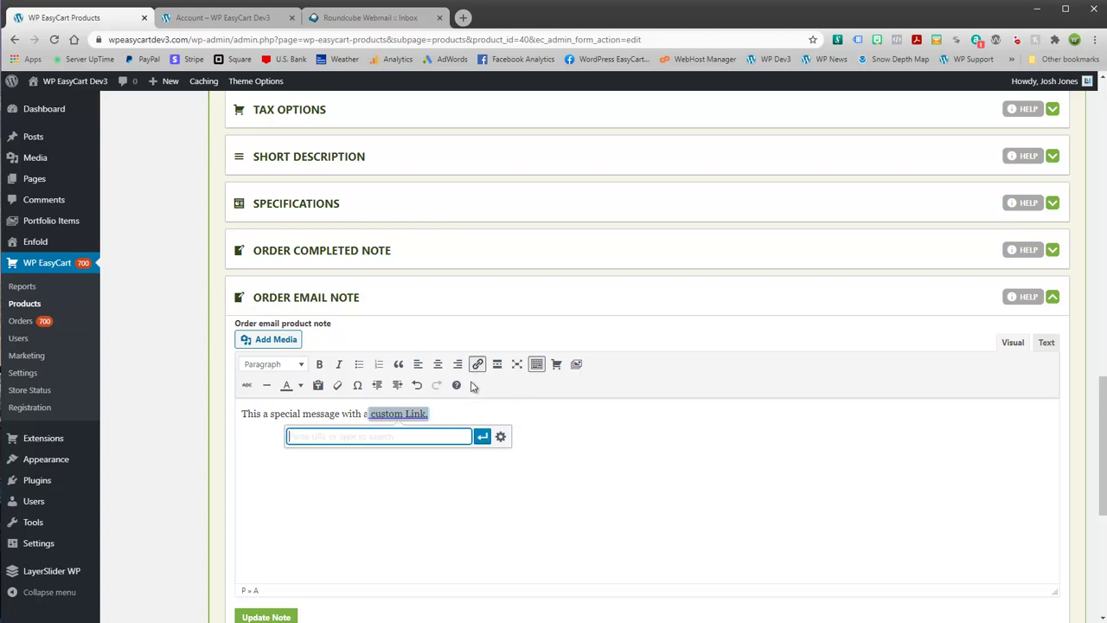
text(https://www.google.com)
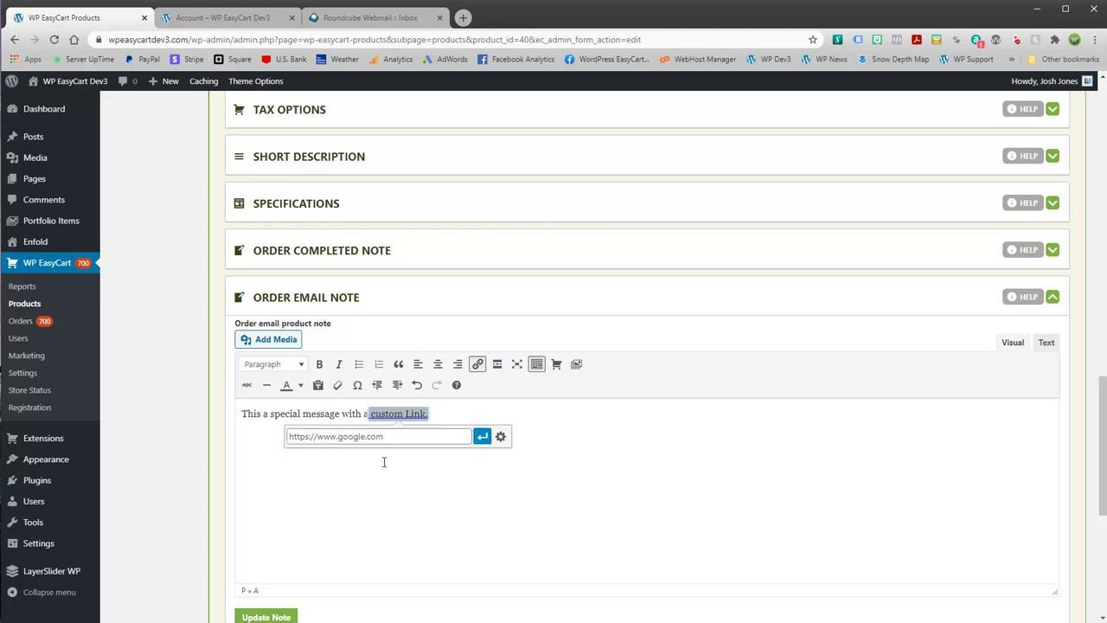
click(481, 436)
click(266, 617)
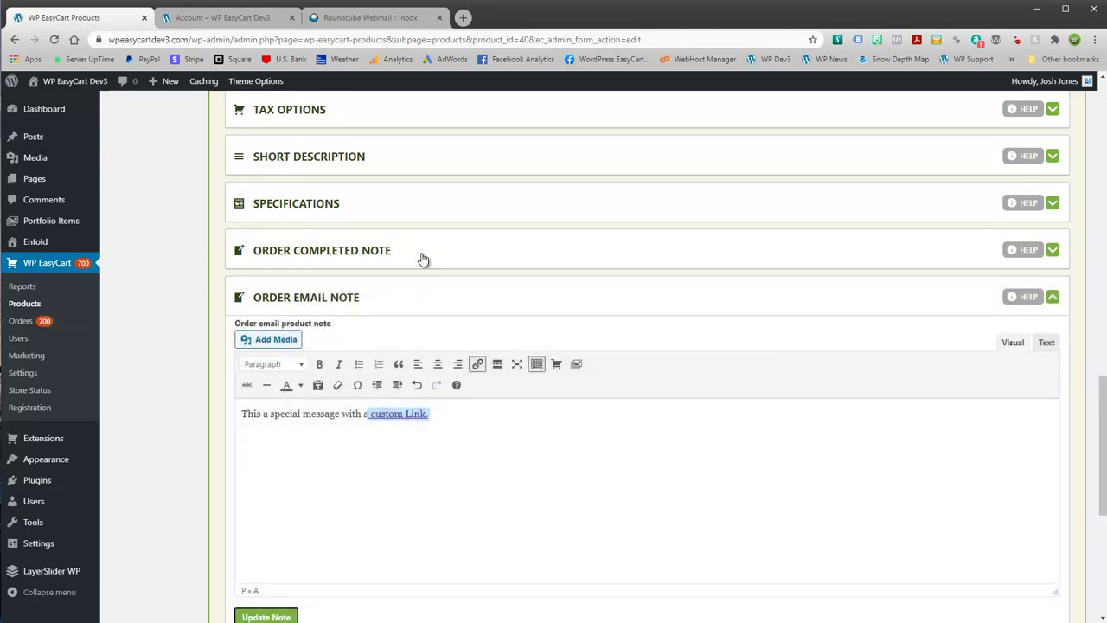
click(351, 19)
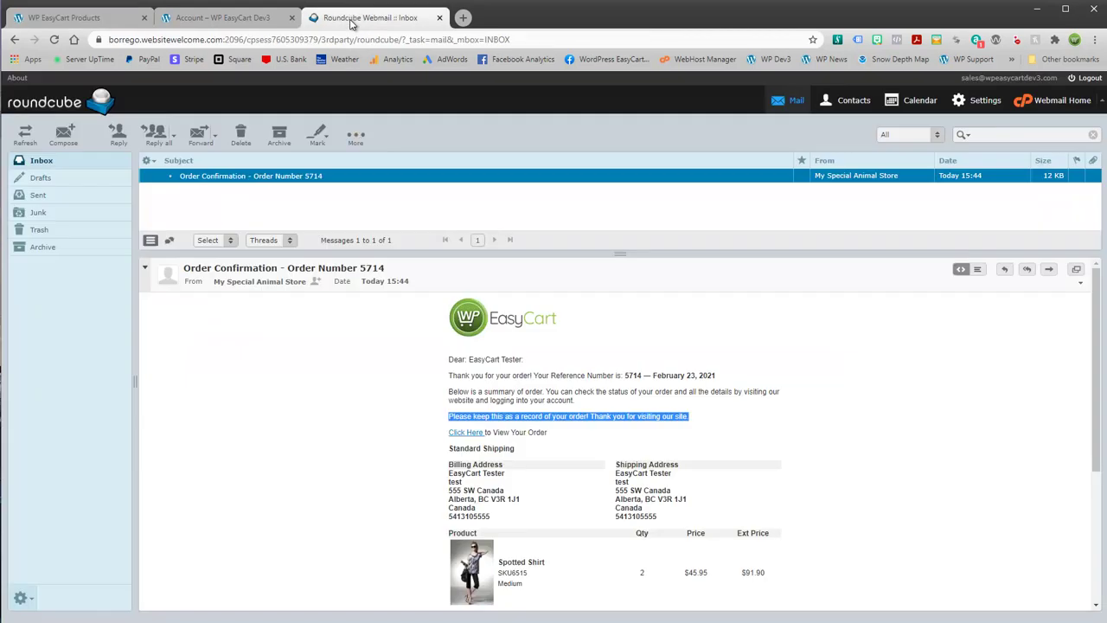
click(575, 437)
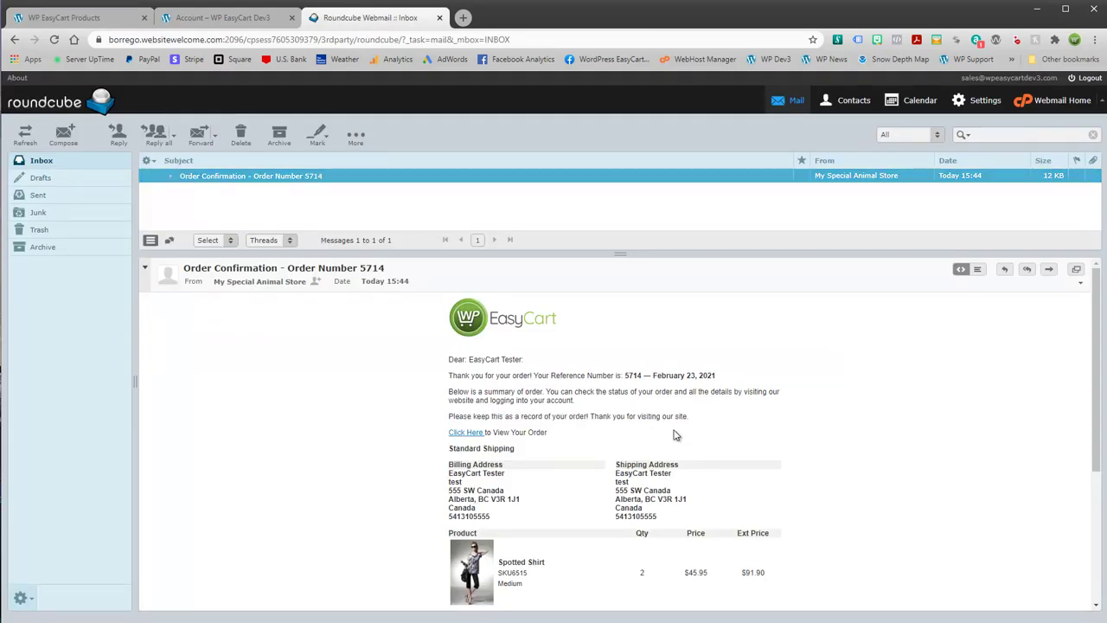
click(73, 17)
- Expand the Spotted Shirt's Order Completed Note and Order Details Note sections
scroll(367, 386, up, 1)
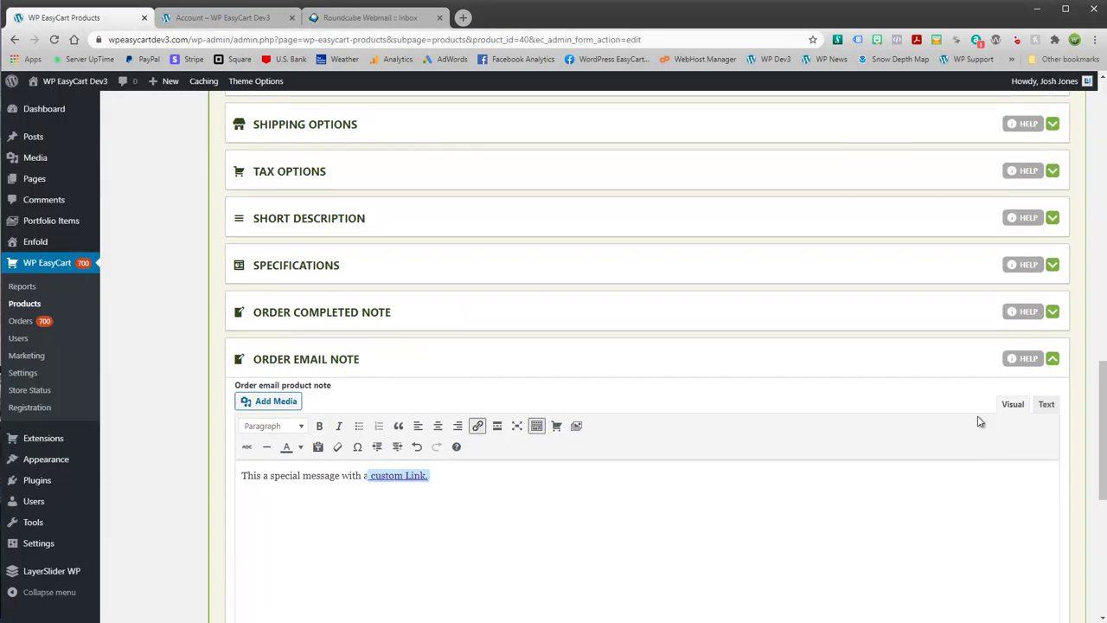
drag(1103, 454, 1103, 189)
scroll(526, 425, down, 15)
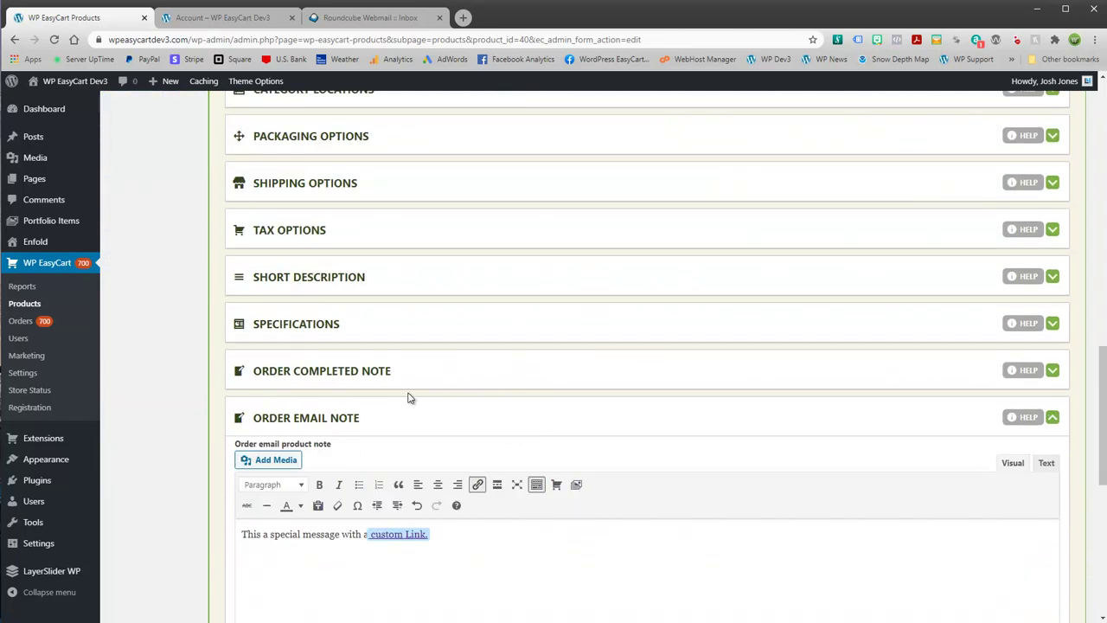
click(348, 374)
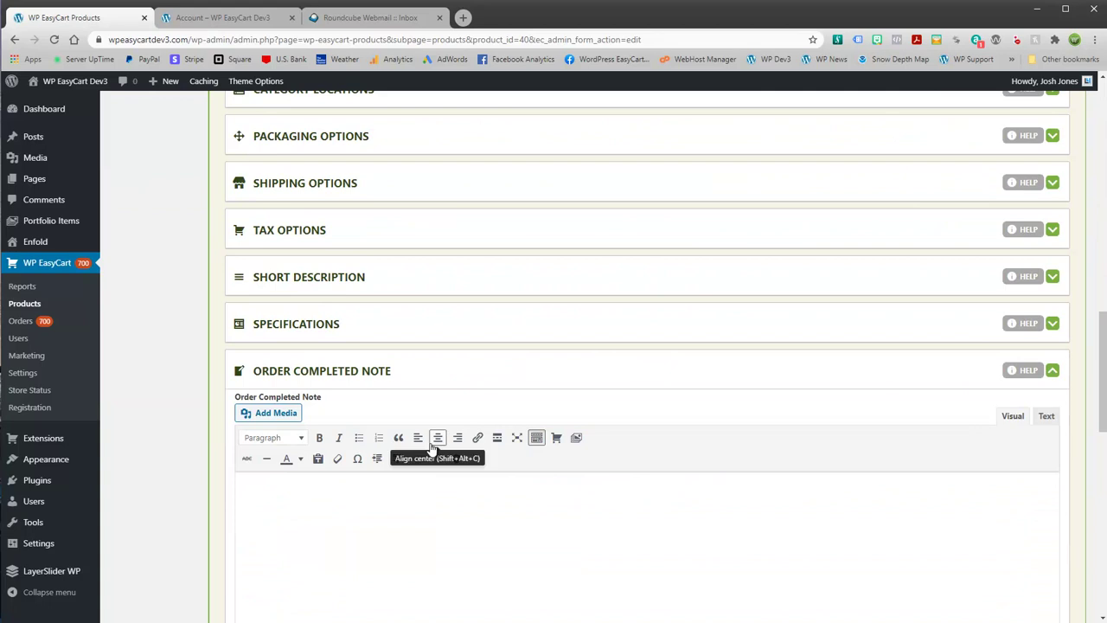
scroll(432, 450, down, 6)
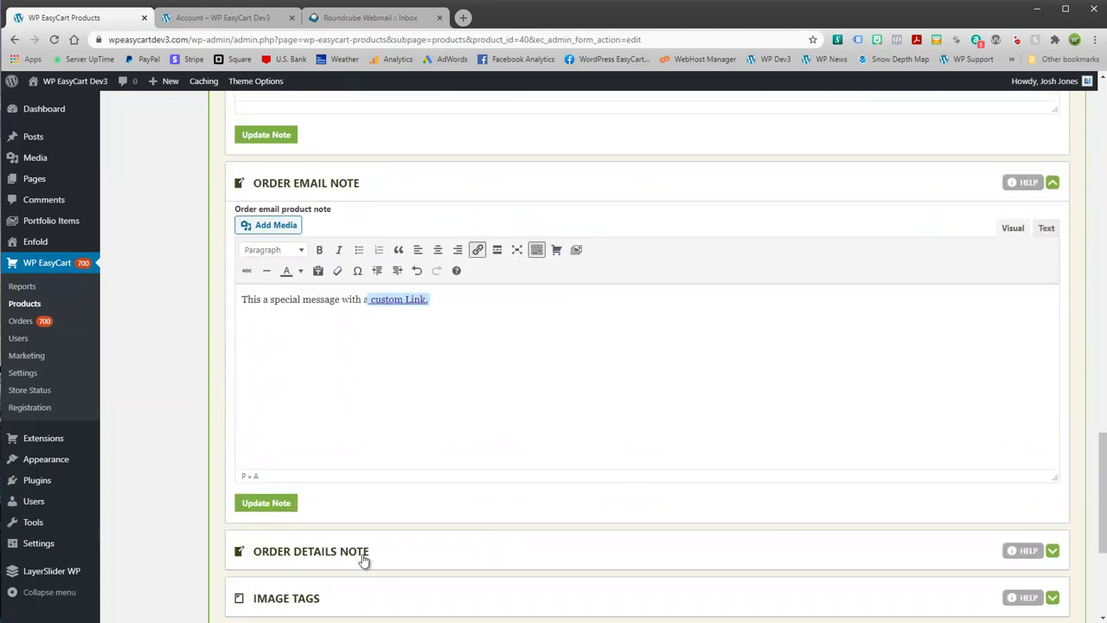
click(336, 553)
scroll(398, 553, down, 3)
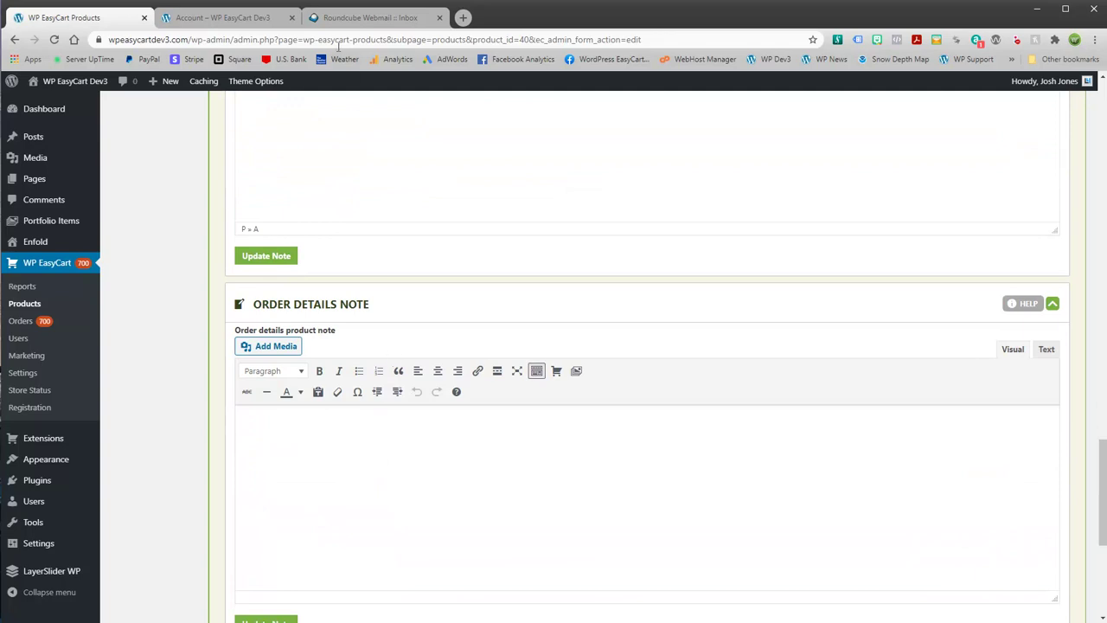
- Reload the storefront account page, then return to the Spotted Shirt edit page
click(251, 17)
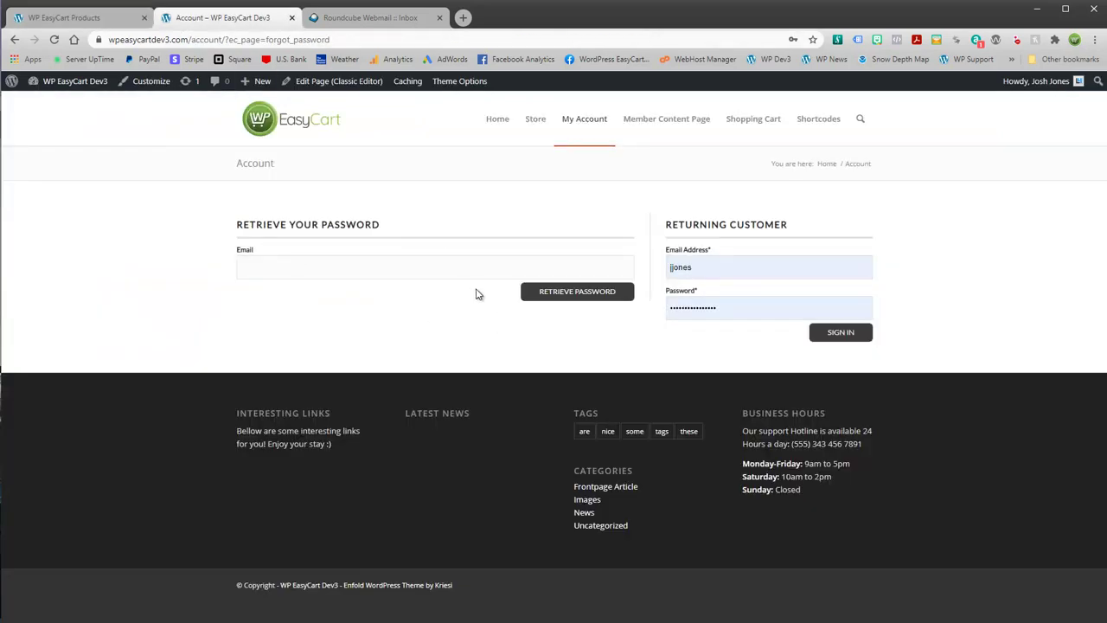
key(Return)
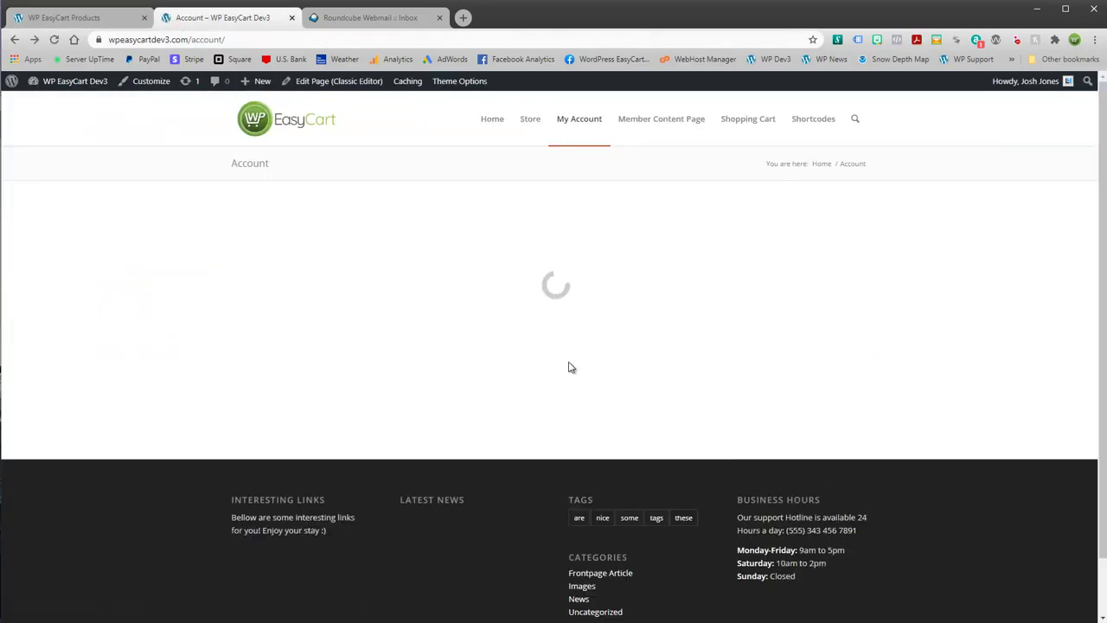
click(130, 17)
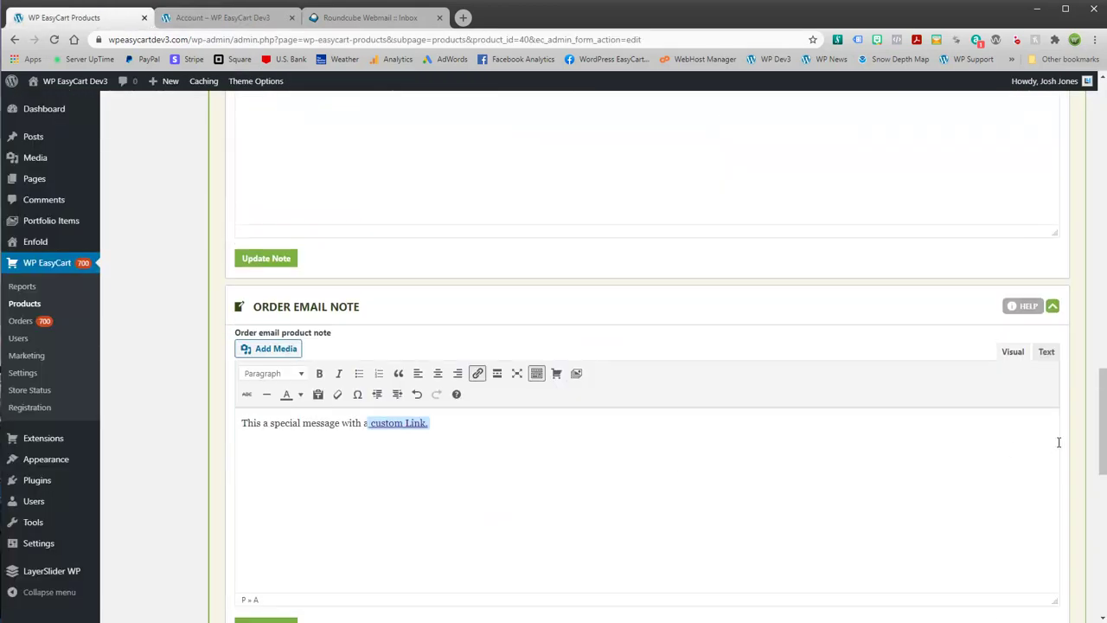
drag(1103, 423, 1103, 130)
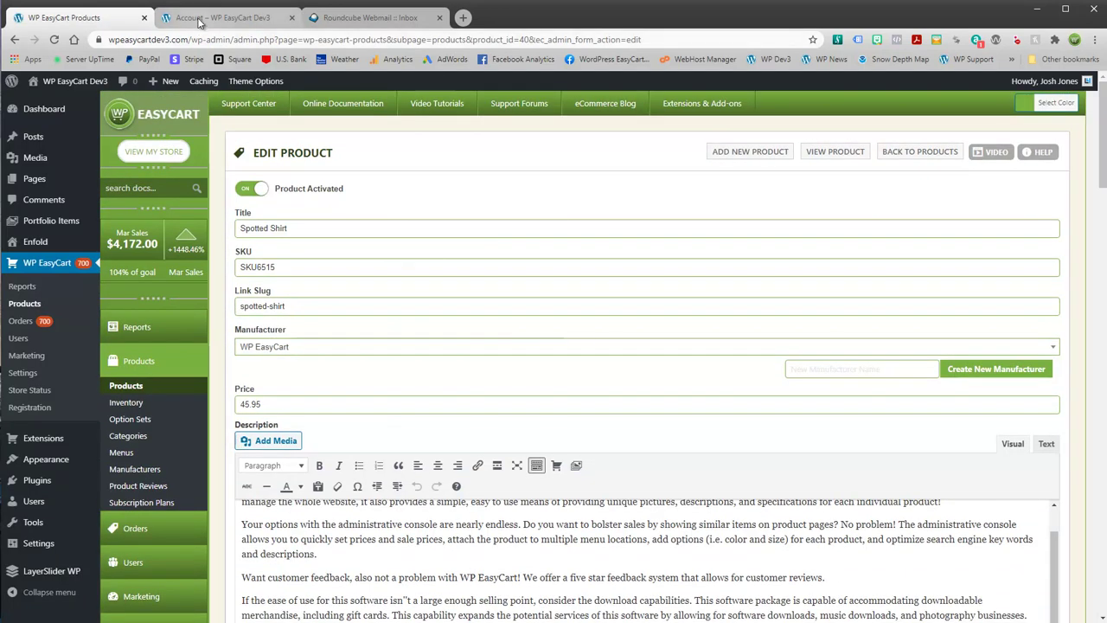
scroll(147, 502, down, 2)
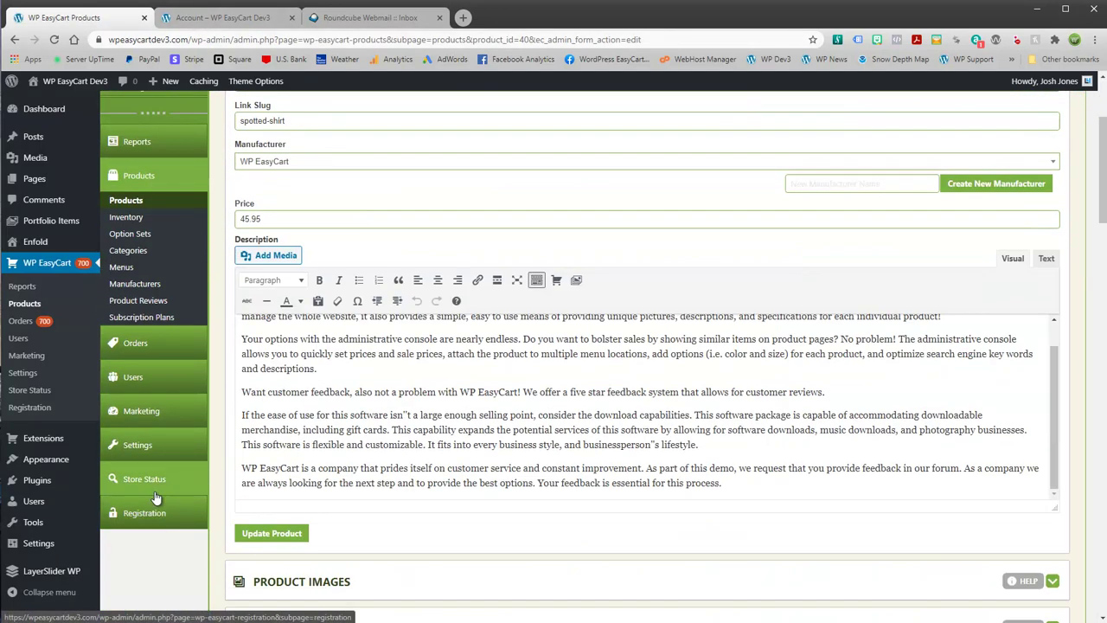
- Go to EasyCart Settings > Email and review the global, customer account and order receipt options
click(138, 445)
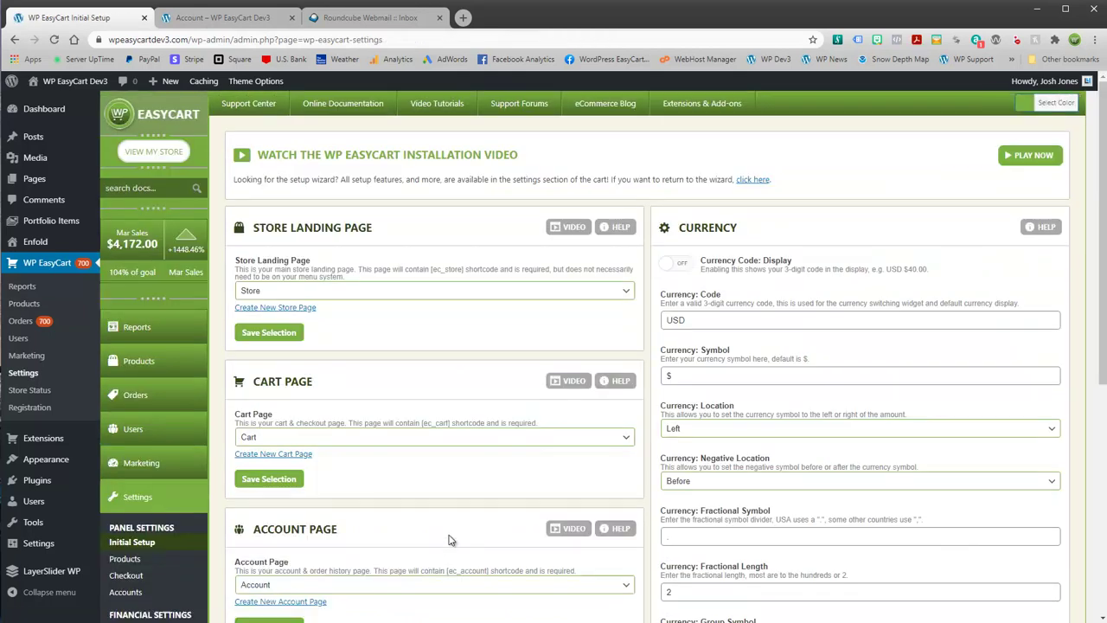
scroll(199, 514, down, 2)
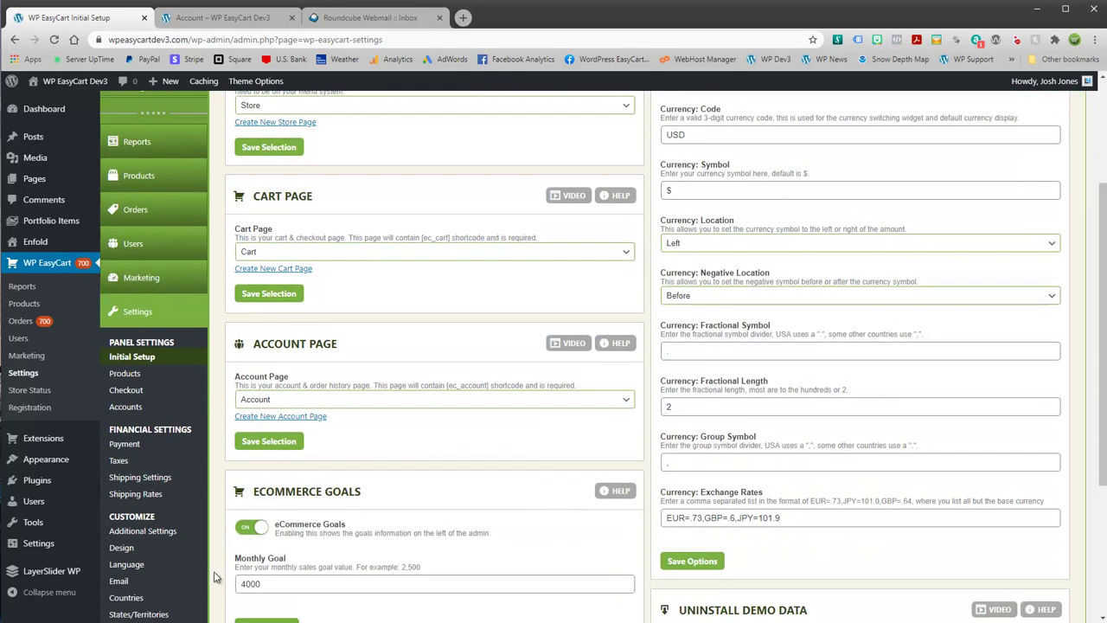
click(124, 584)
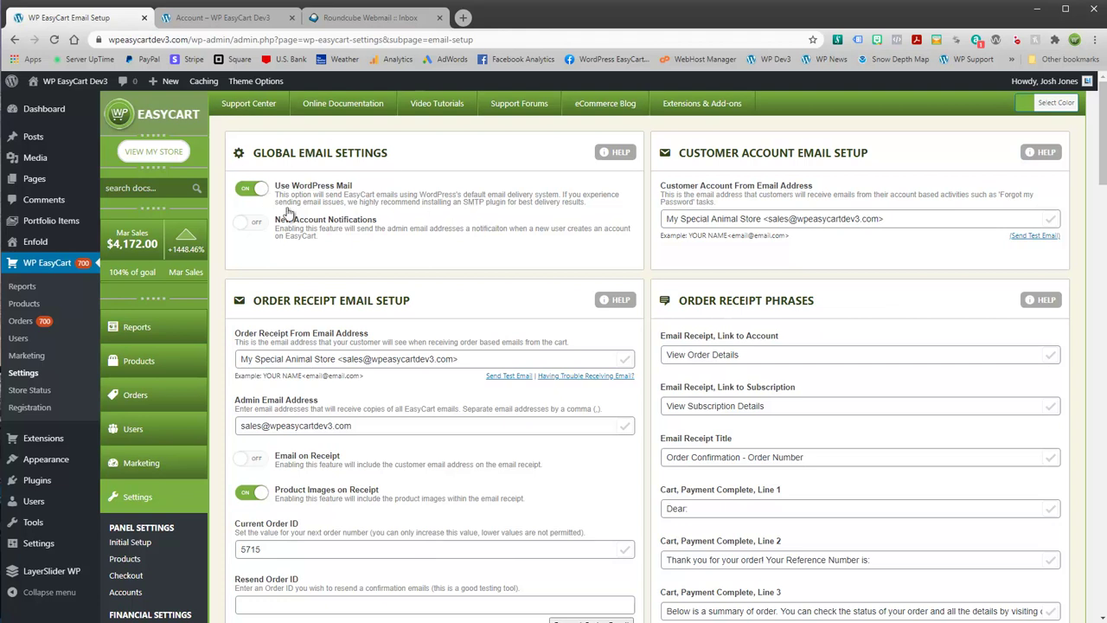
scroll(414, 355, down, 1)
scroll(412, 355, down, 1)
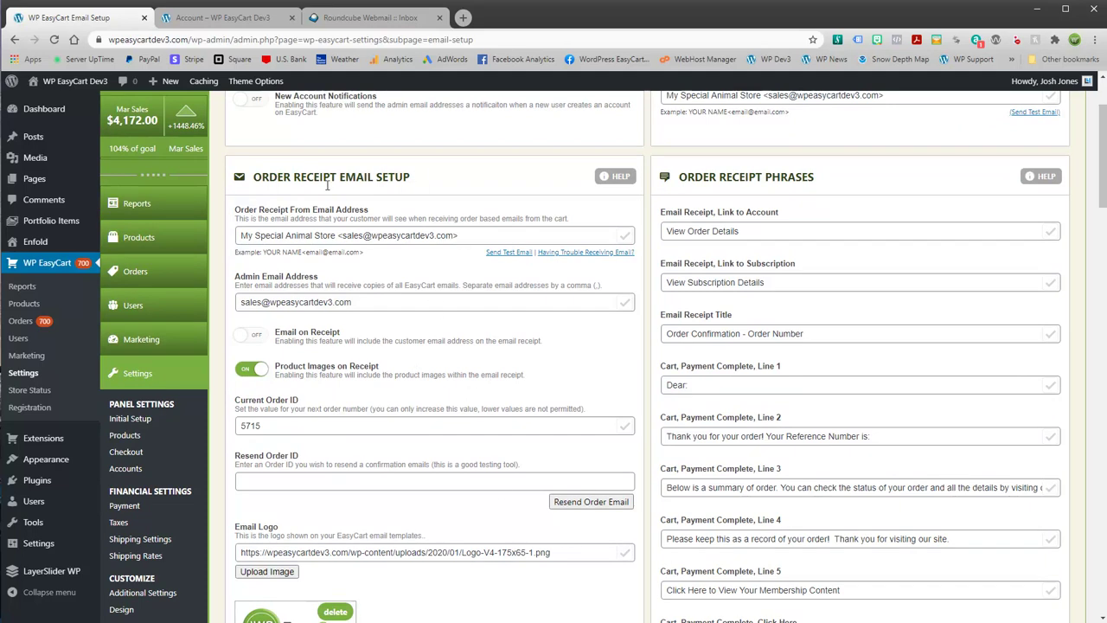
scroll(311, 488, down, 1)
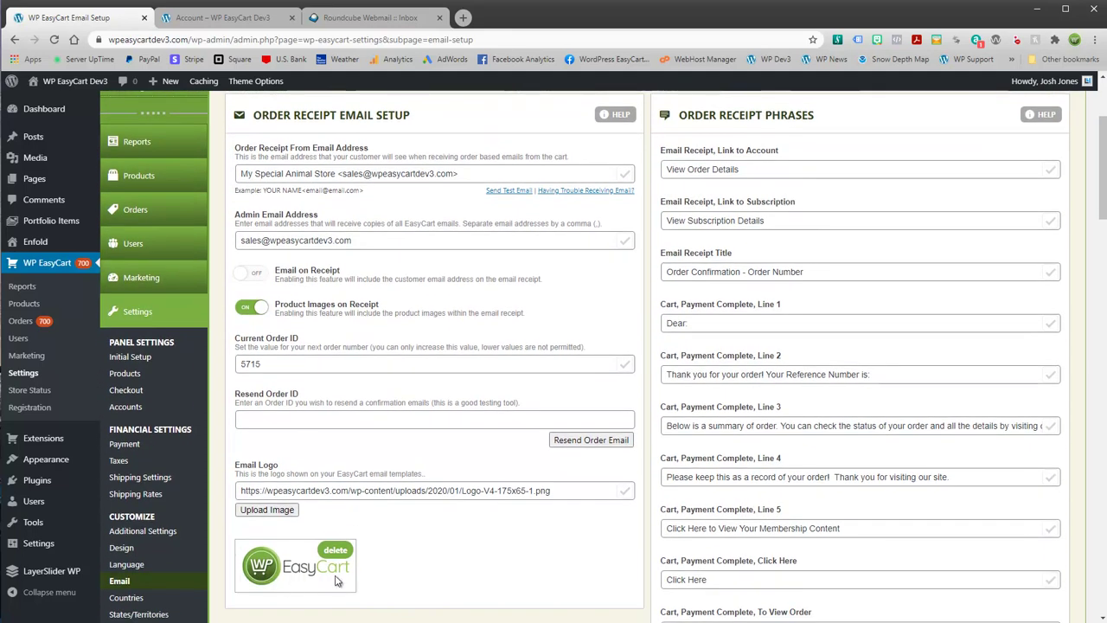
scroll(534, 515, up, 3)
scroll(822, 223, up, 1)
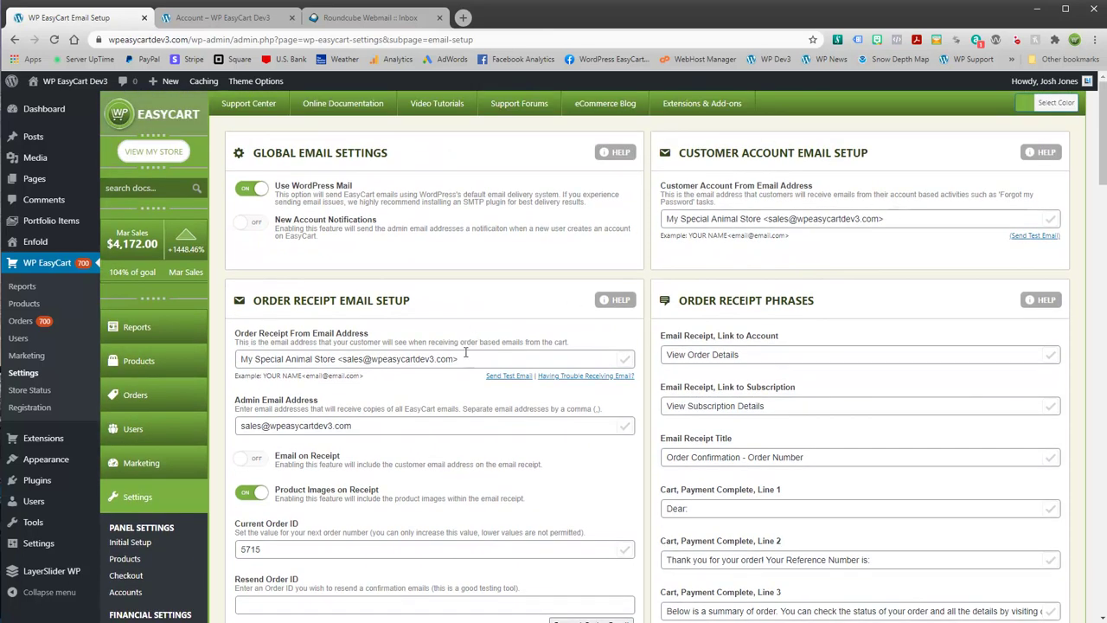
- Select the address text in the order receipt sender field
drag(463, 358, 340, 368)
click(362, 377)
triple_click(348, 375)
click(303, 396)
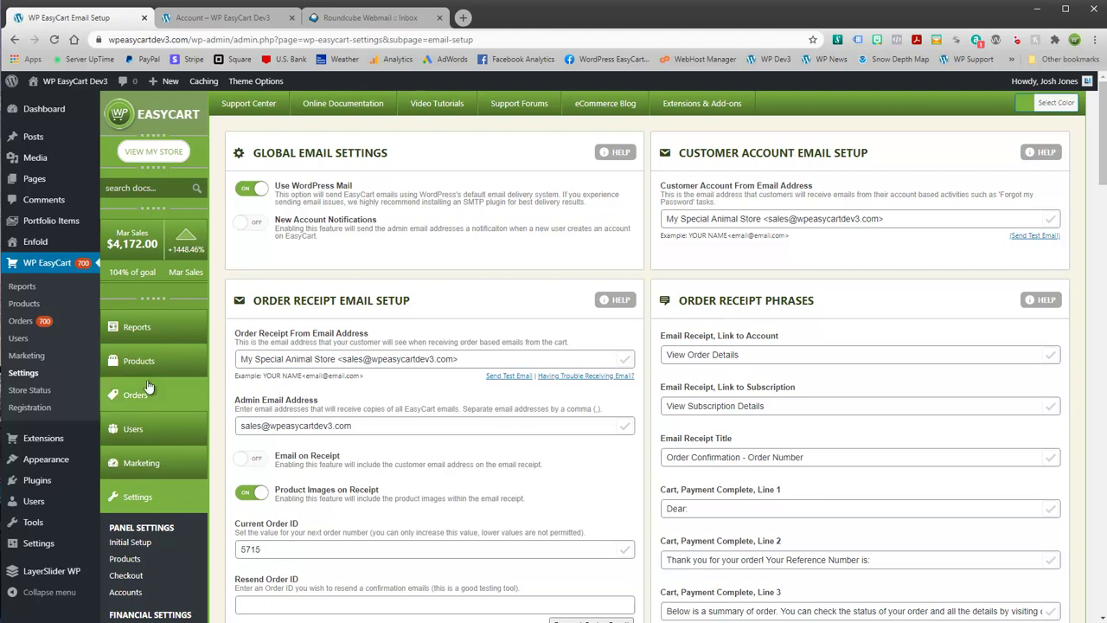
scroll(126, 432, down, 3)
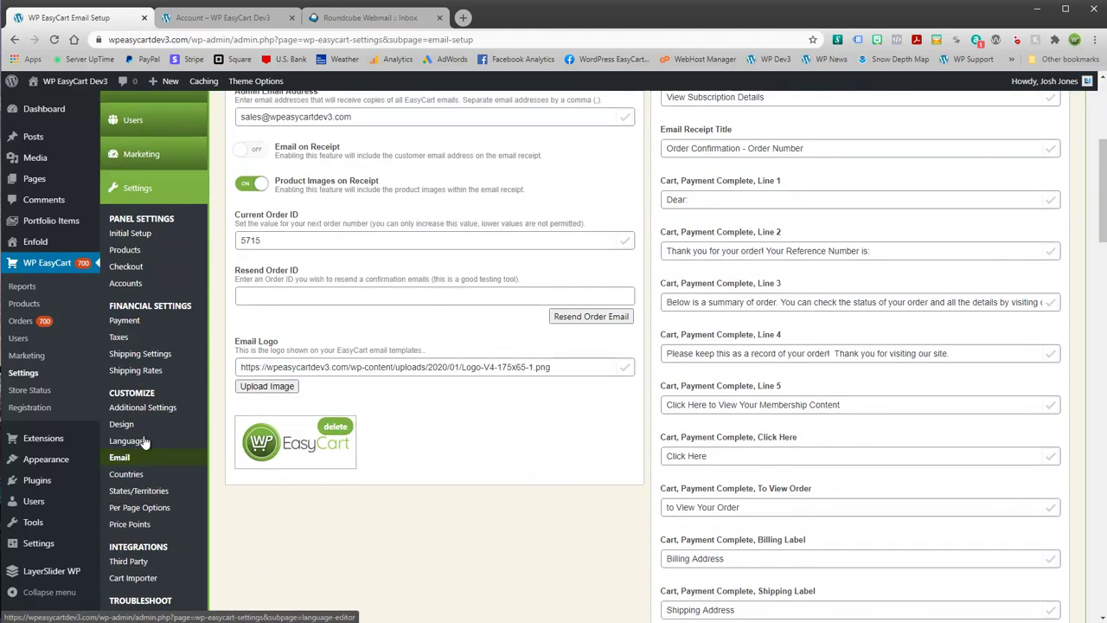